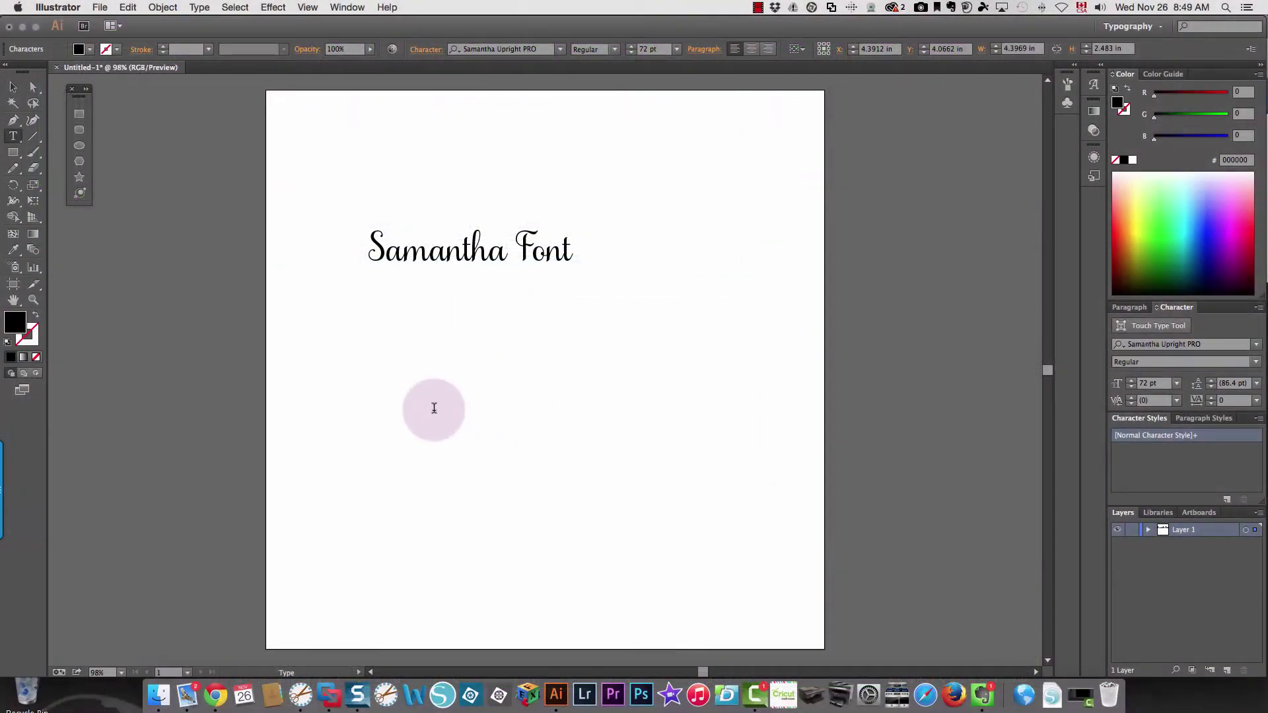
Select the first S of Samantha and bring up the font's glyph list
click(434, 405)
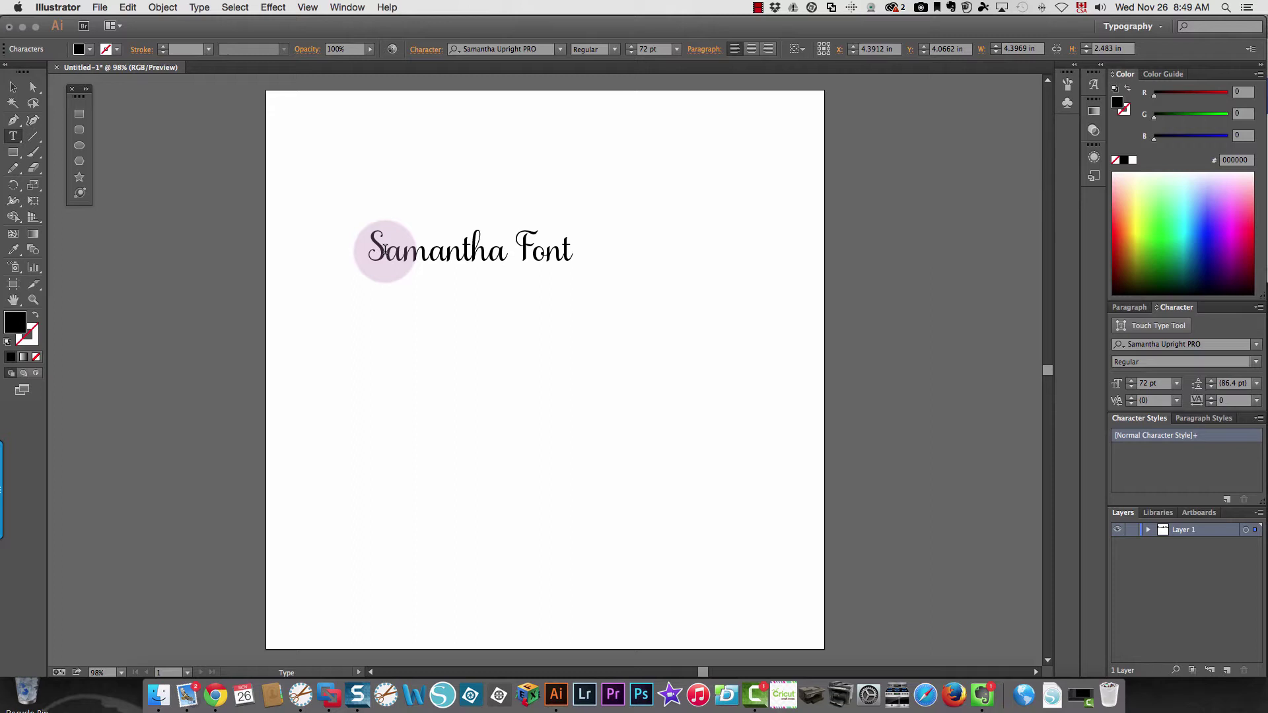
drag(380, 249, 372, 249)
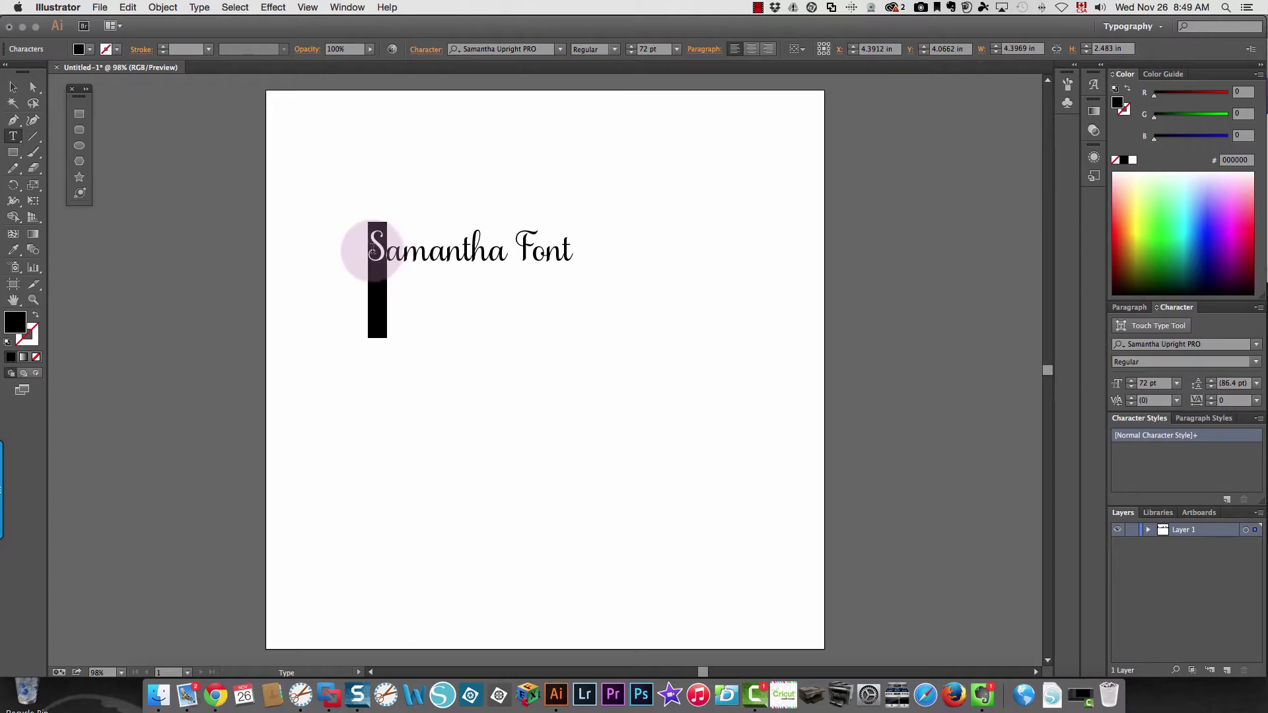
click(1094, 86)
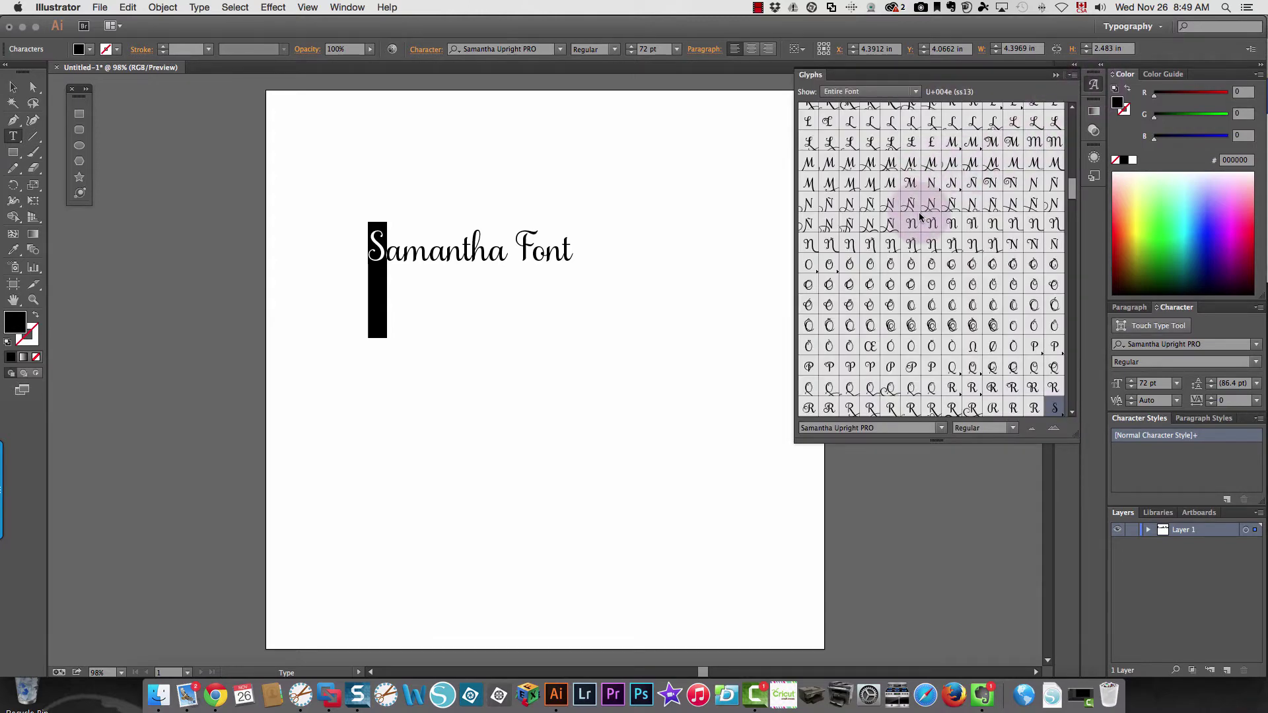
scroll(920, 216, down, 10)
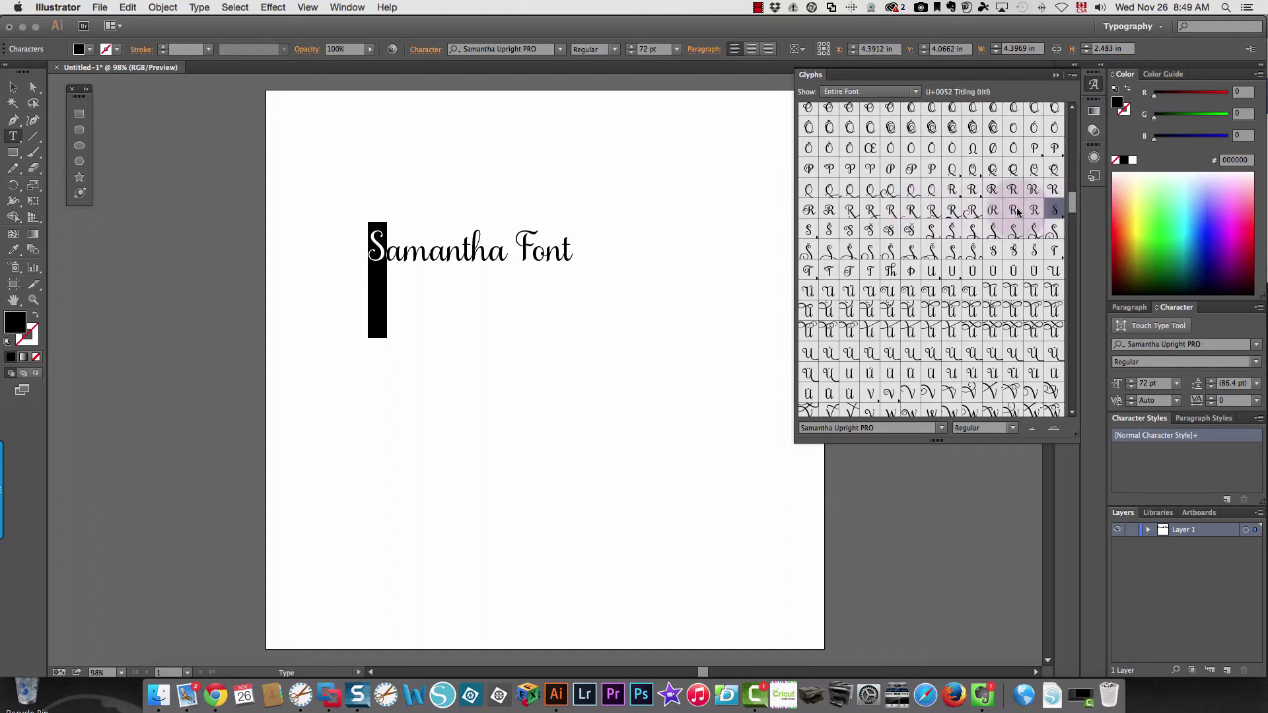
Replace the S with swash alternates, trying several before keeping a looping one
double_click(888, 232)
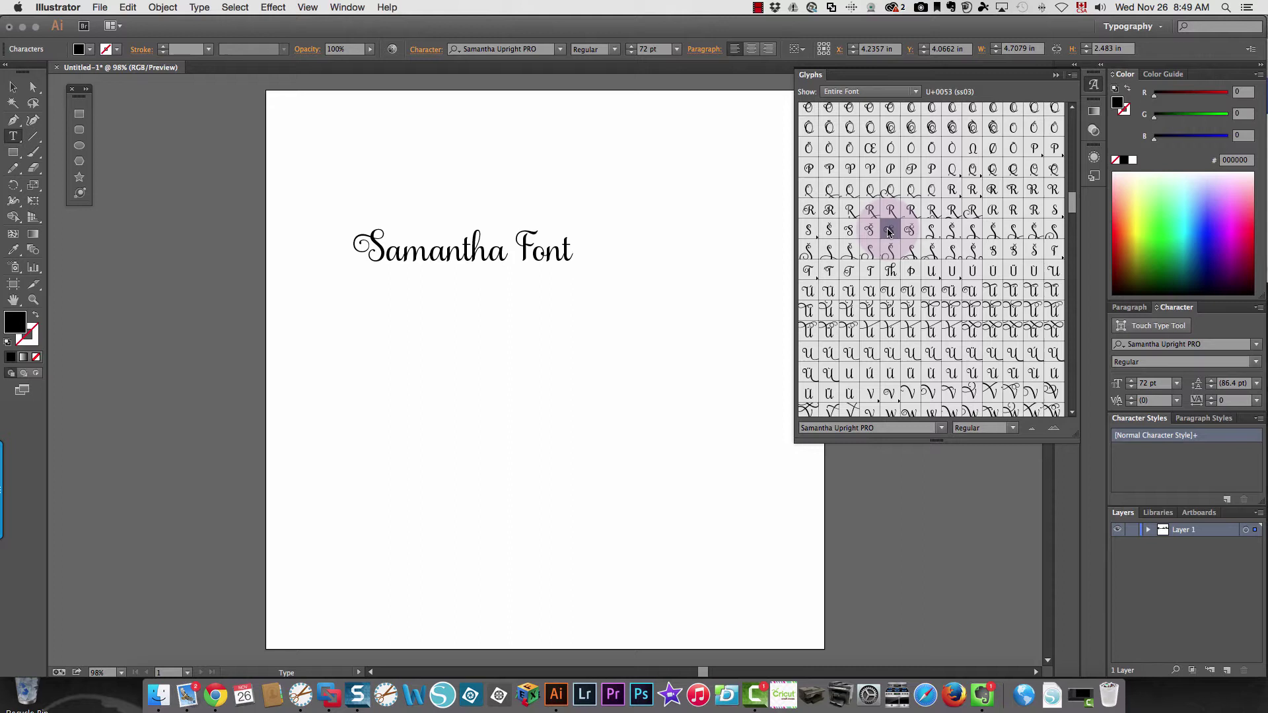
drag(377, 240, 354, 247)
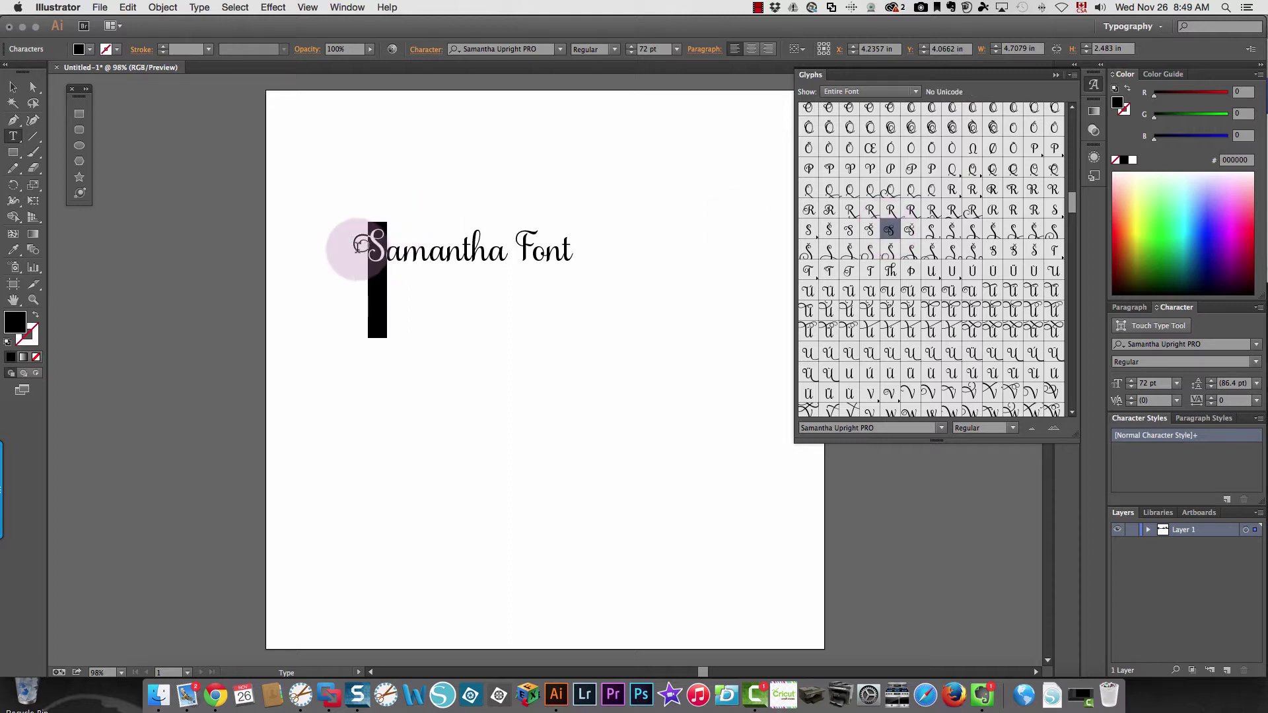
double_click(931, 250)
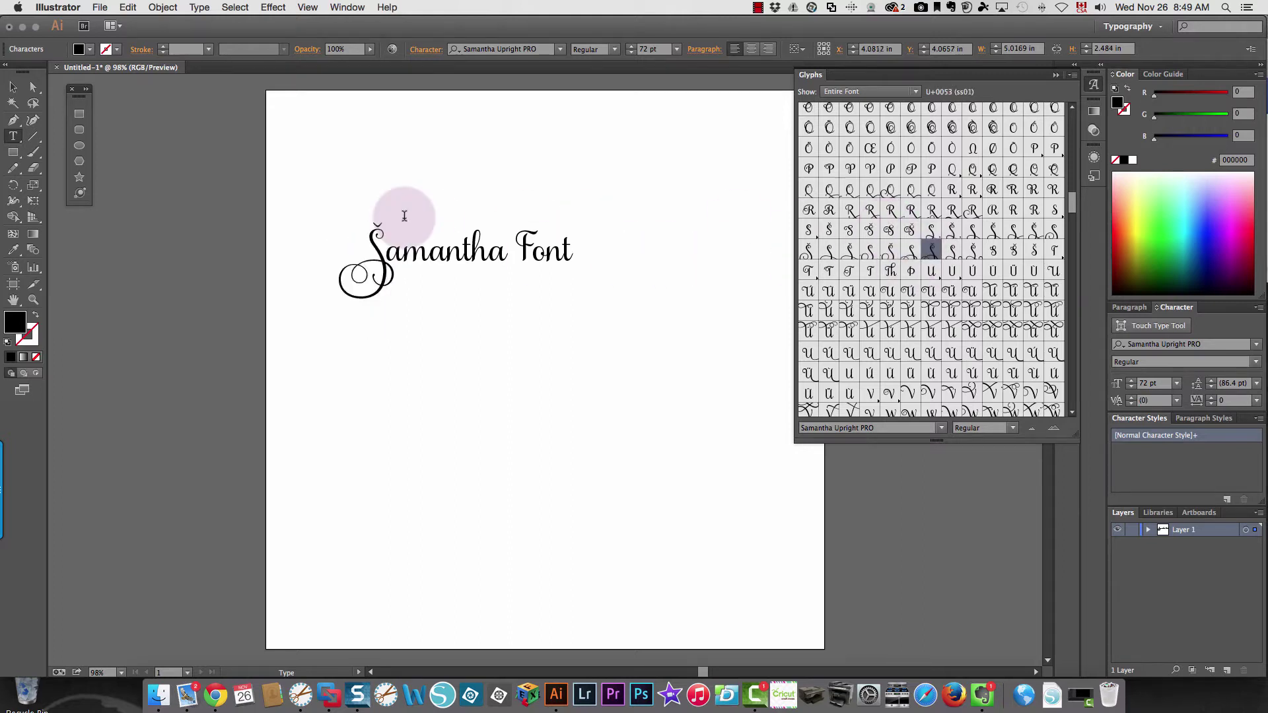
drag(383, 267, 361, 268)
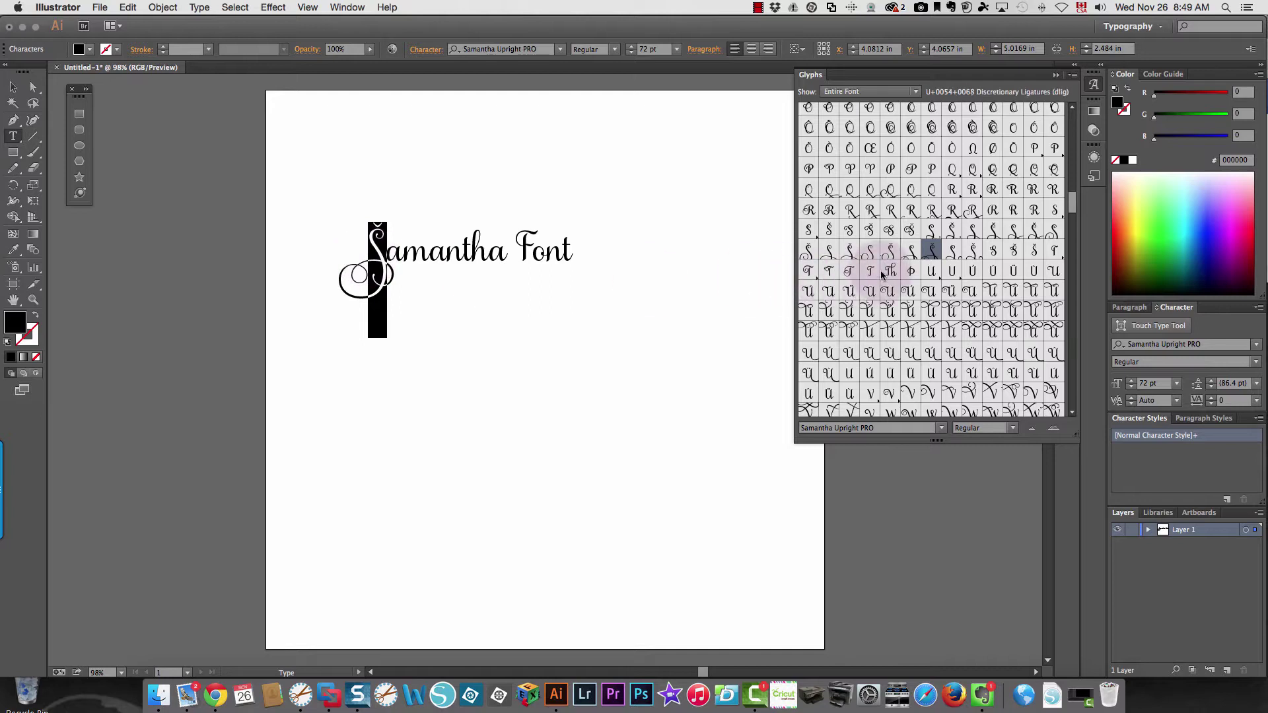
double_click(828, 251)
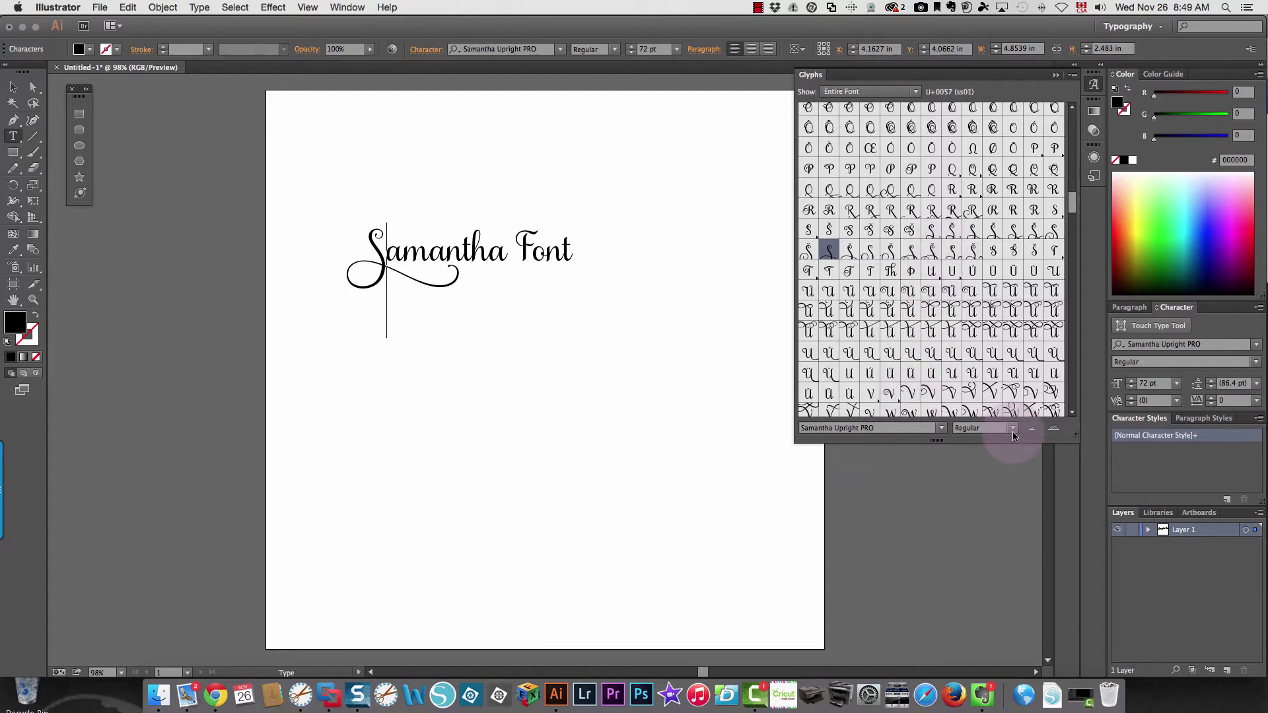
Enlarge the Glyphs panel previews three times and scroll down to the S alternates
click(1054, 430)
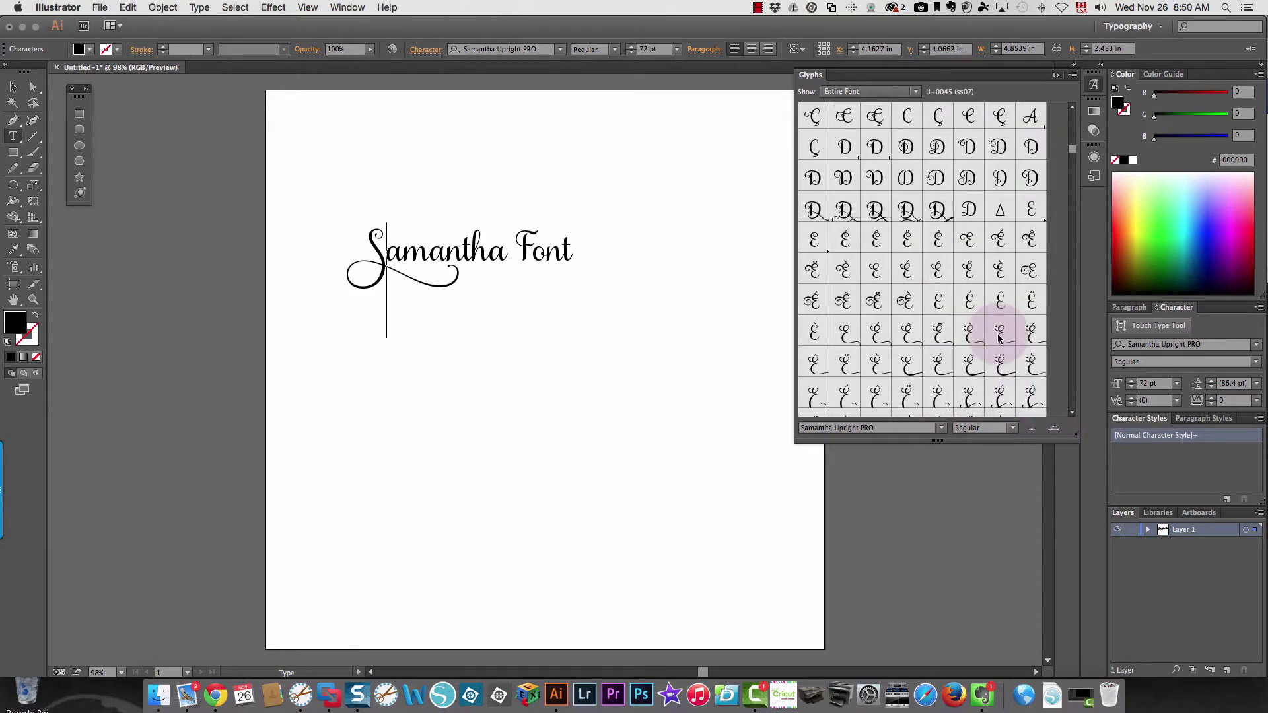
click(1054, 430)
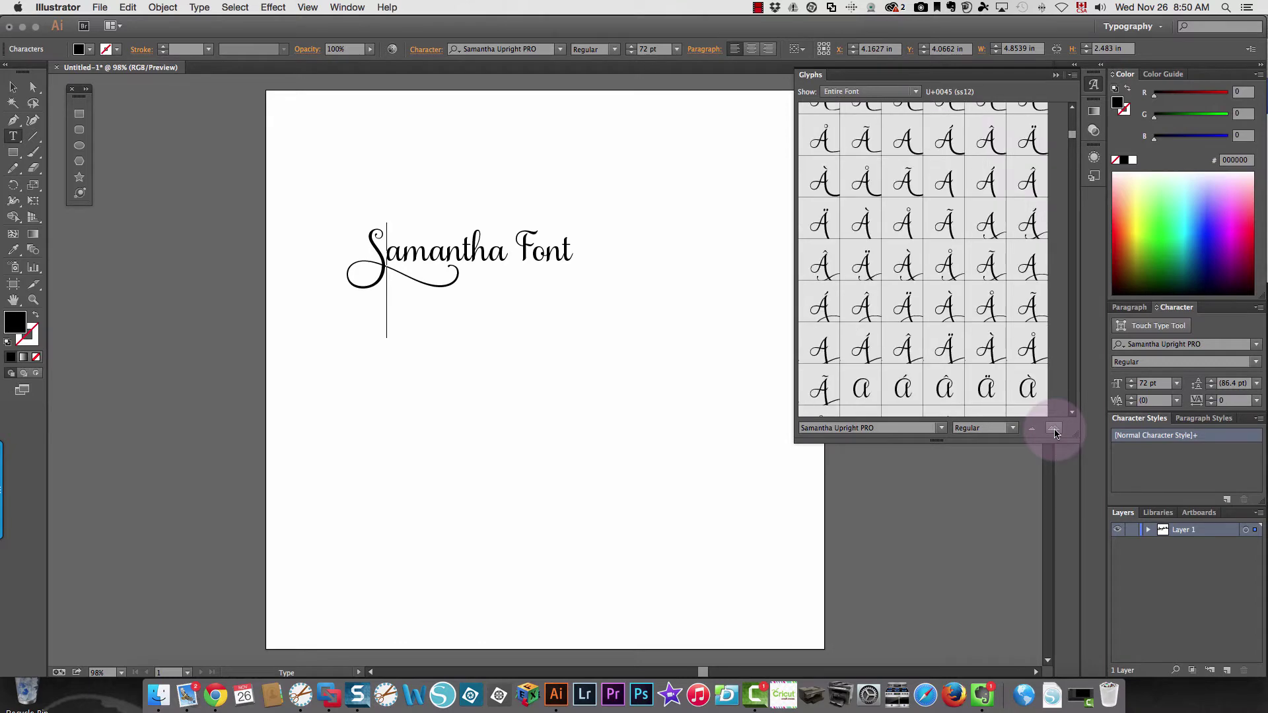
click(934, 269)
scroll(934, 268, down, 3)
scroll(933, 269, down, 15)
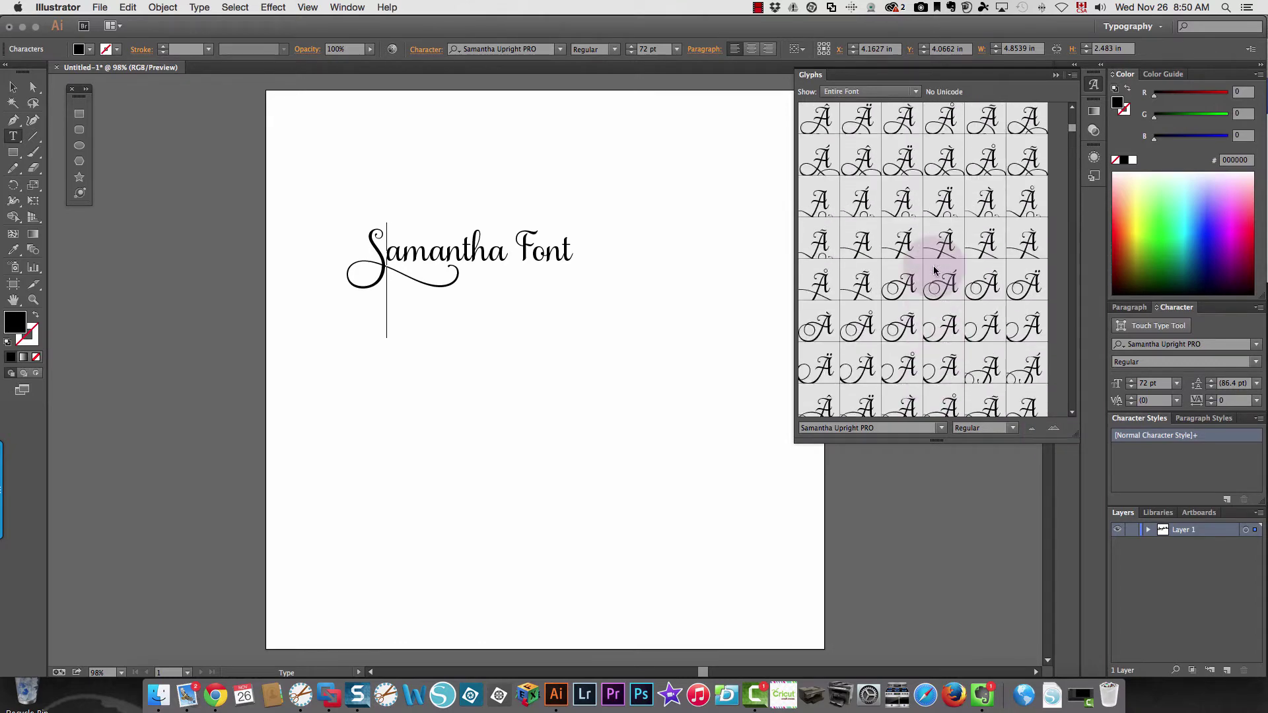
scroll(934, 269, down, 15)
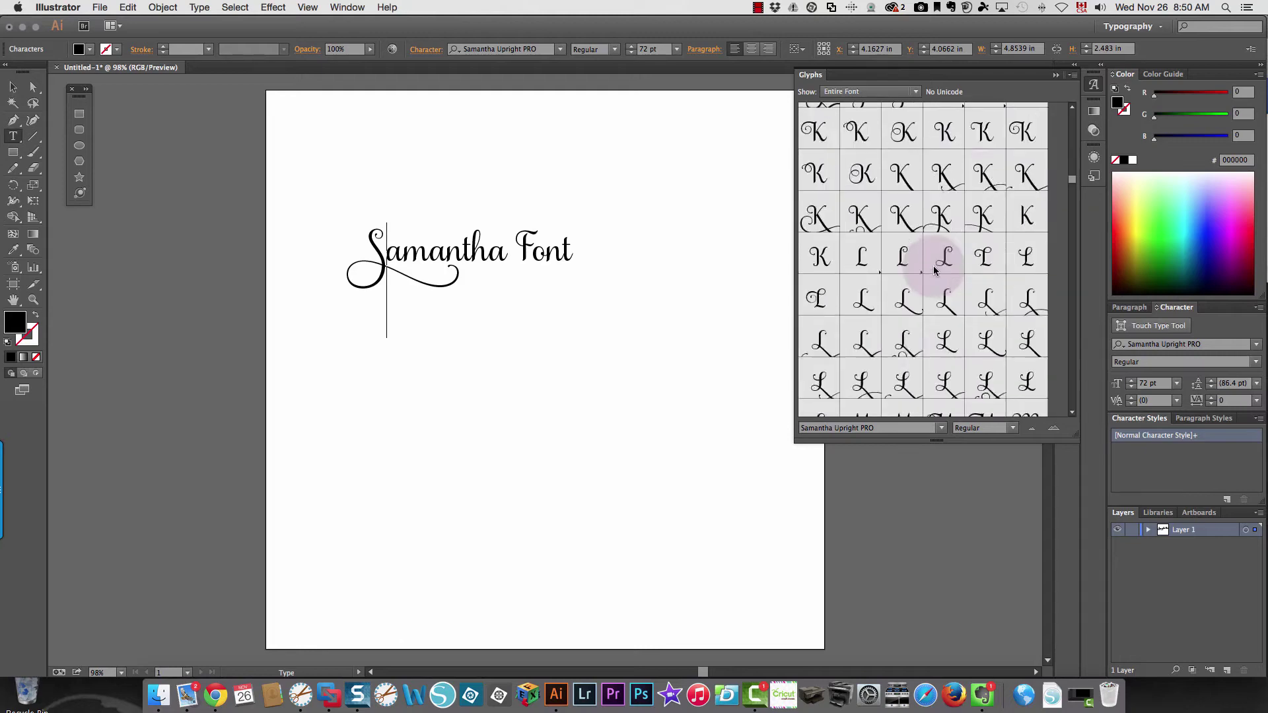
scroll(934, 268, down, 1)
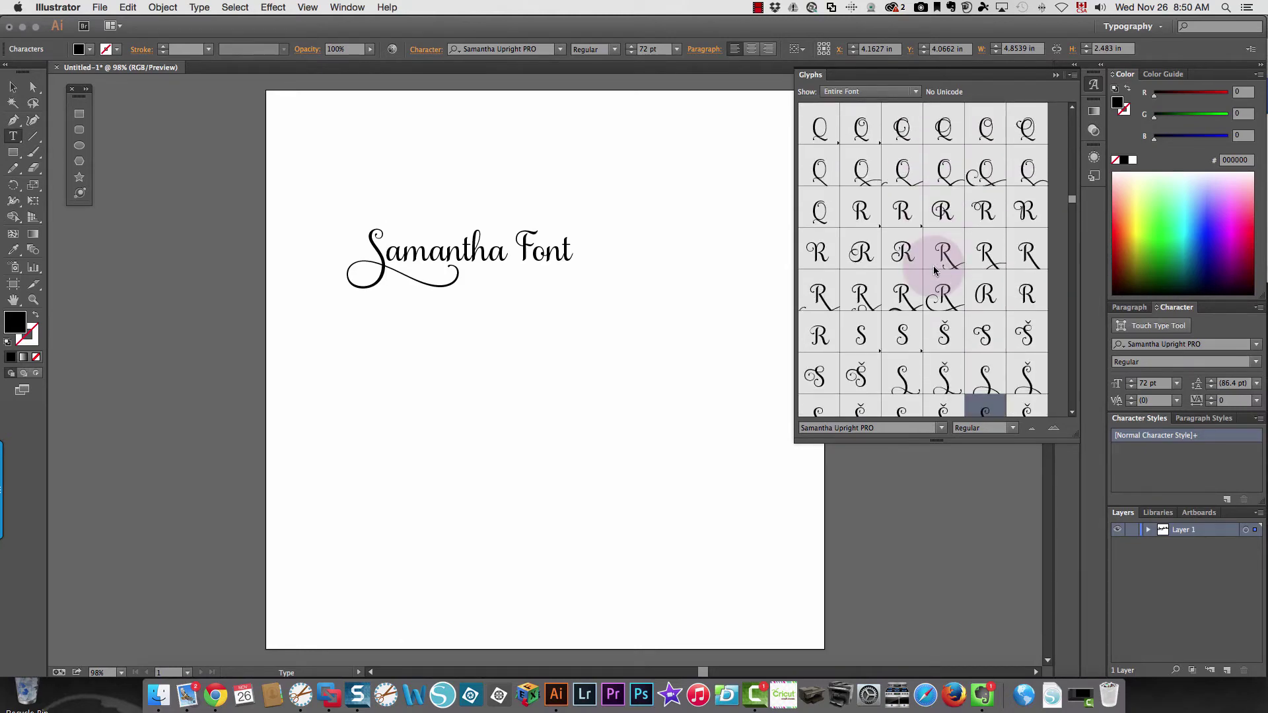
scroll(934, 269, down, 4)
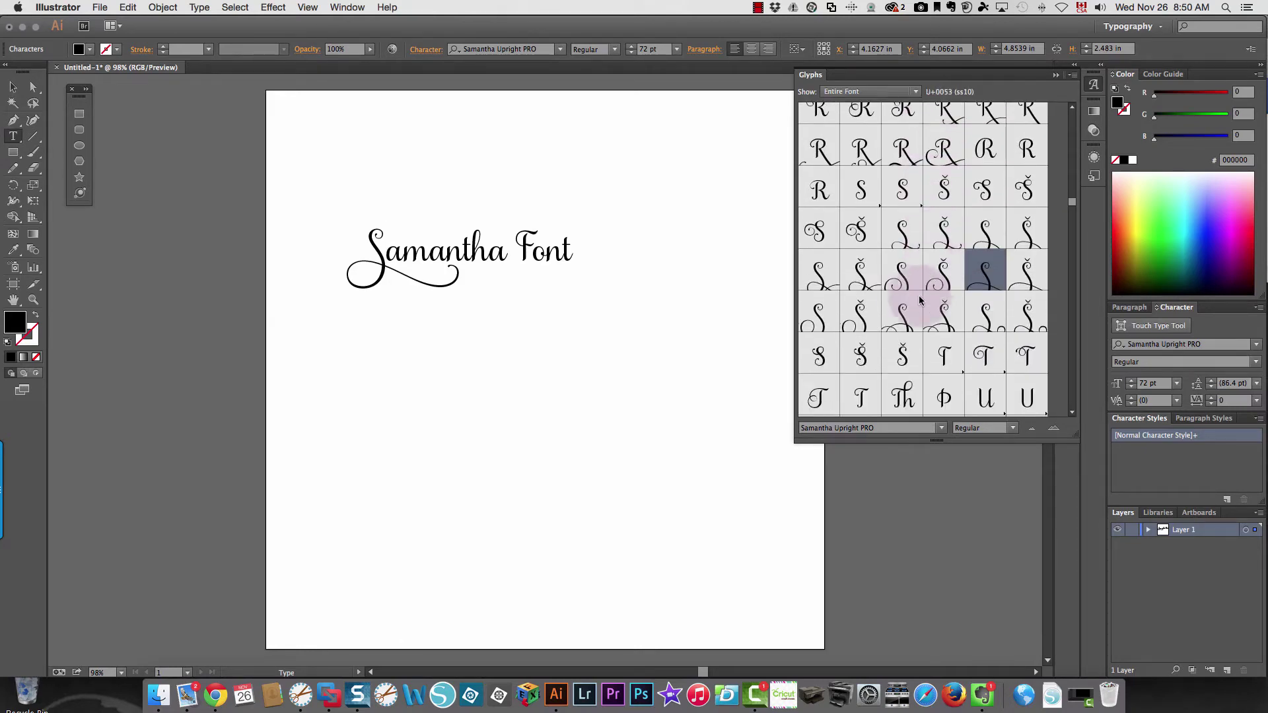
Insert trial Š and swash S glyphs, delete them, then swap the S for the ss08 alternate
double_click(902, 356)
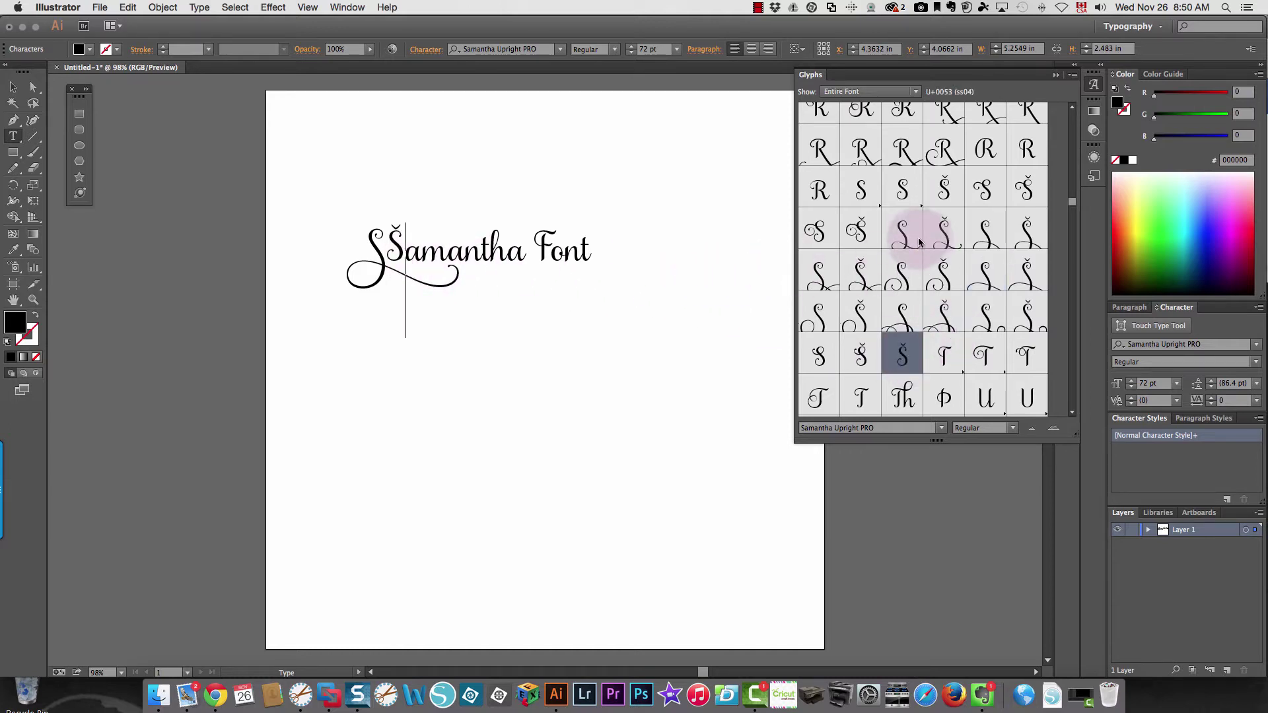
double_click(898, 235)
double_click(943, 231)
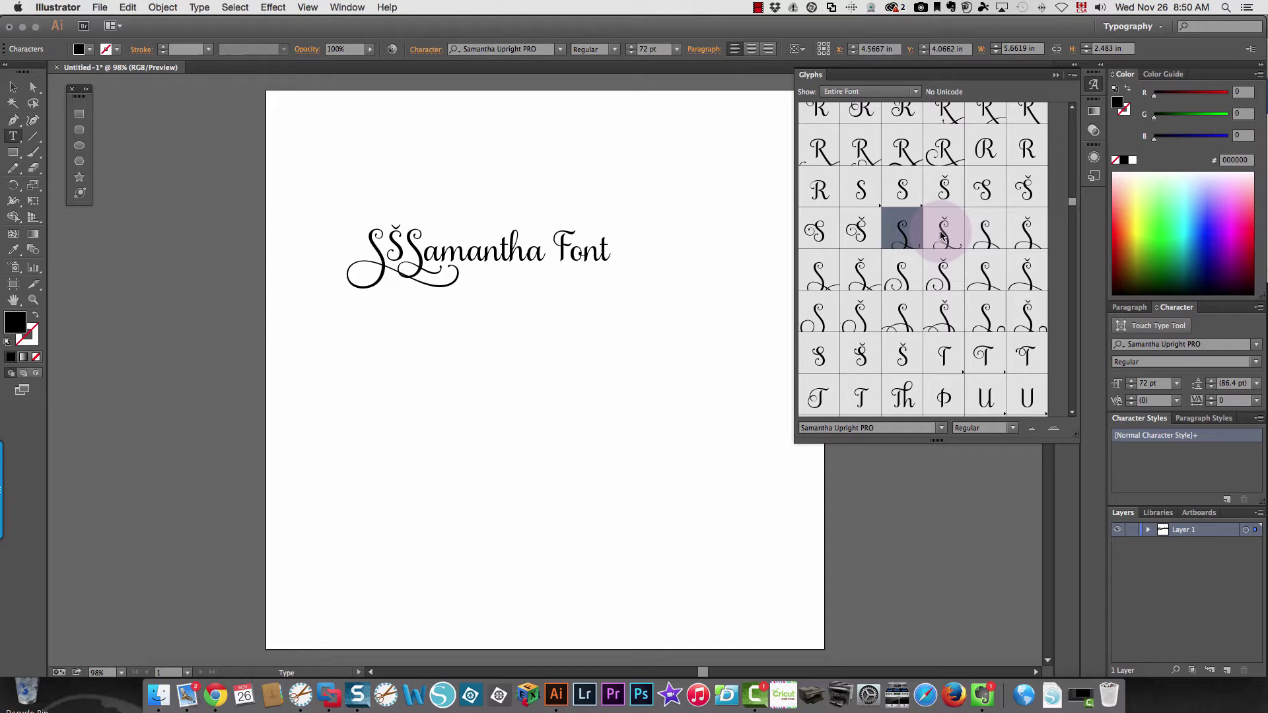
click(330, 248)
drag(330, 248, 398, 262)
key(BackSpace)
key(BackSpace)
click(515, 267)
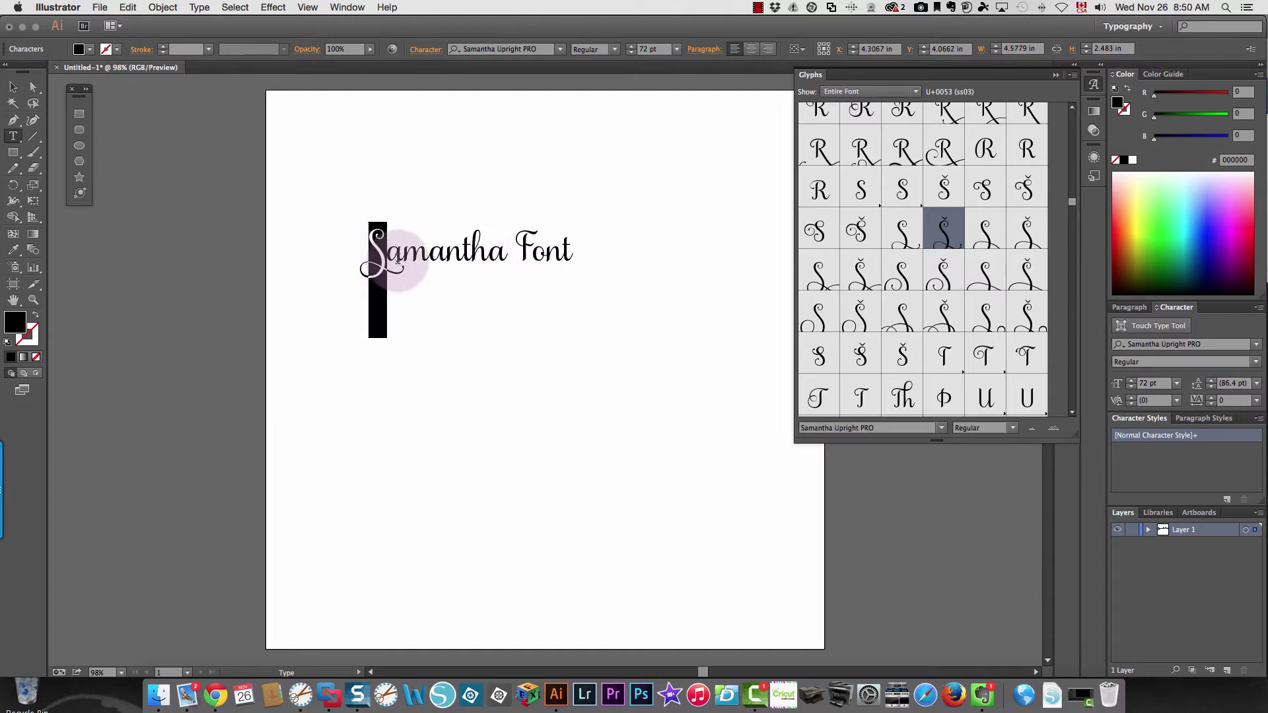
double_click(984, 278)
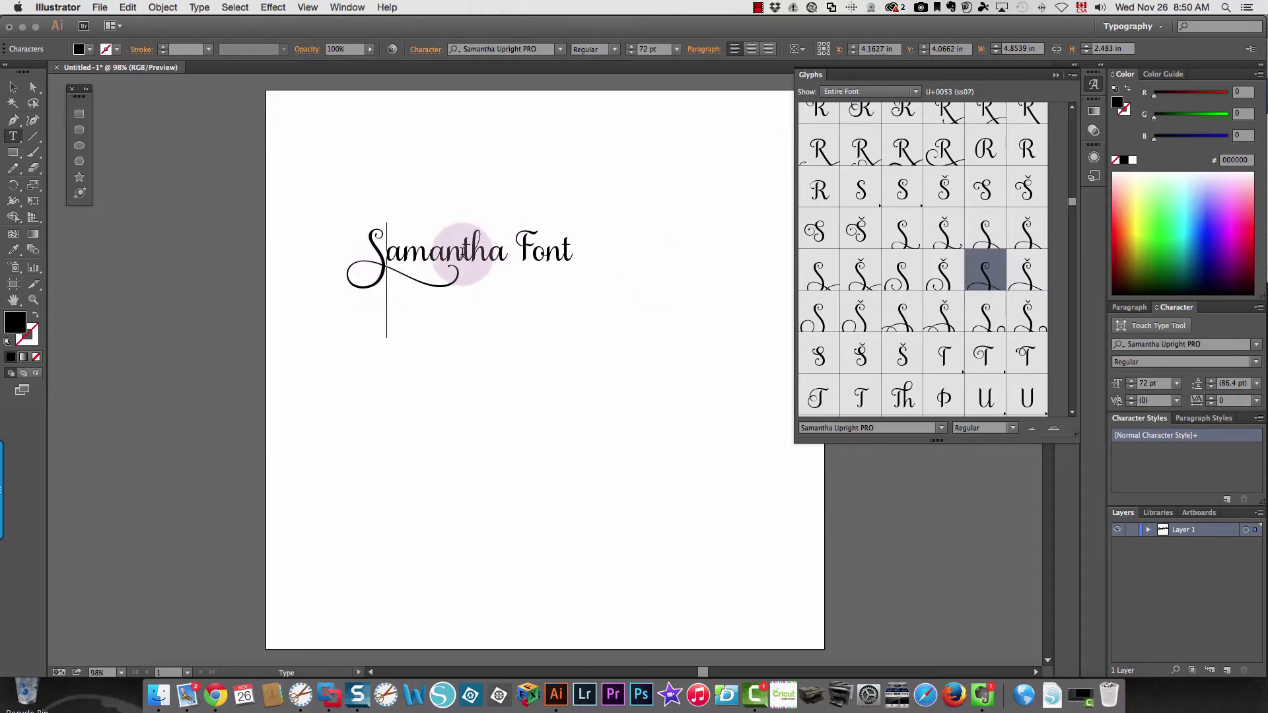
Replace the t in Samantha with a swash alternate, settling on the ss03 t after several trials
drag(467, 252, 474, 252)
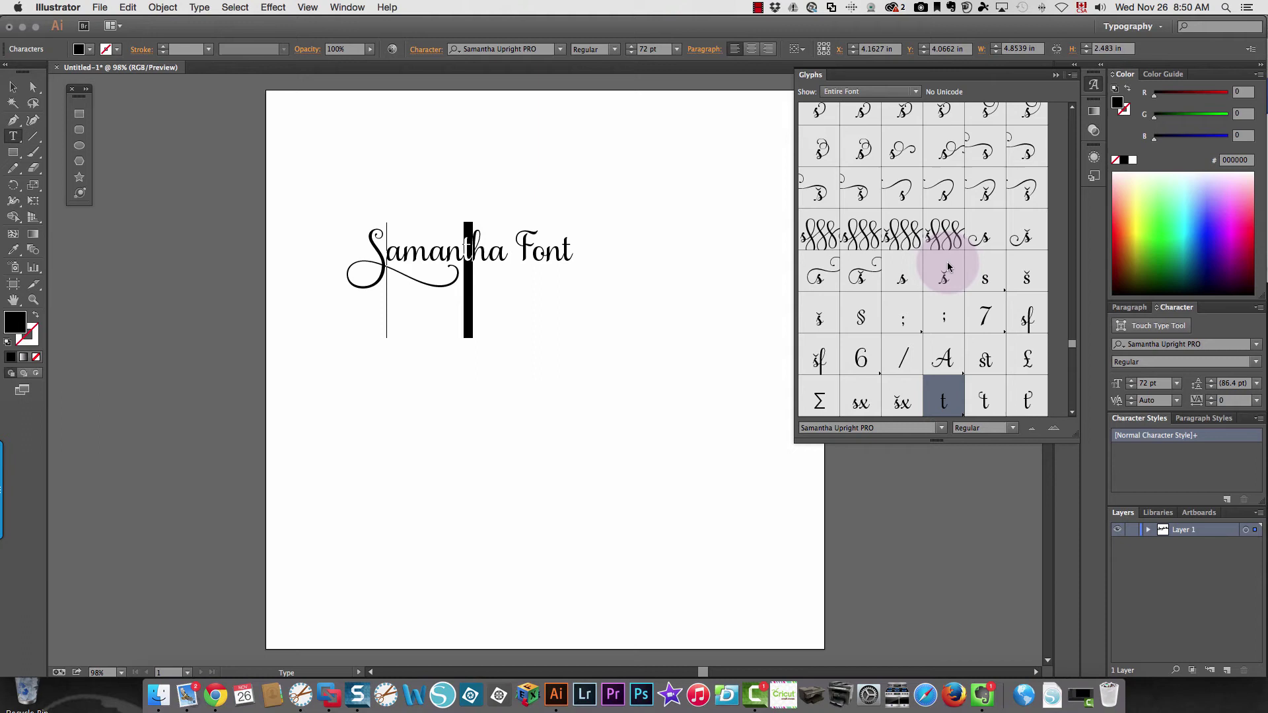
scroll(921, 310, down, 4)
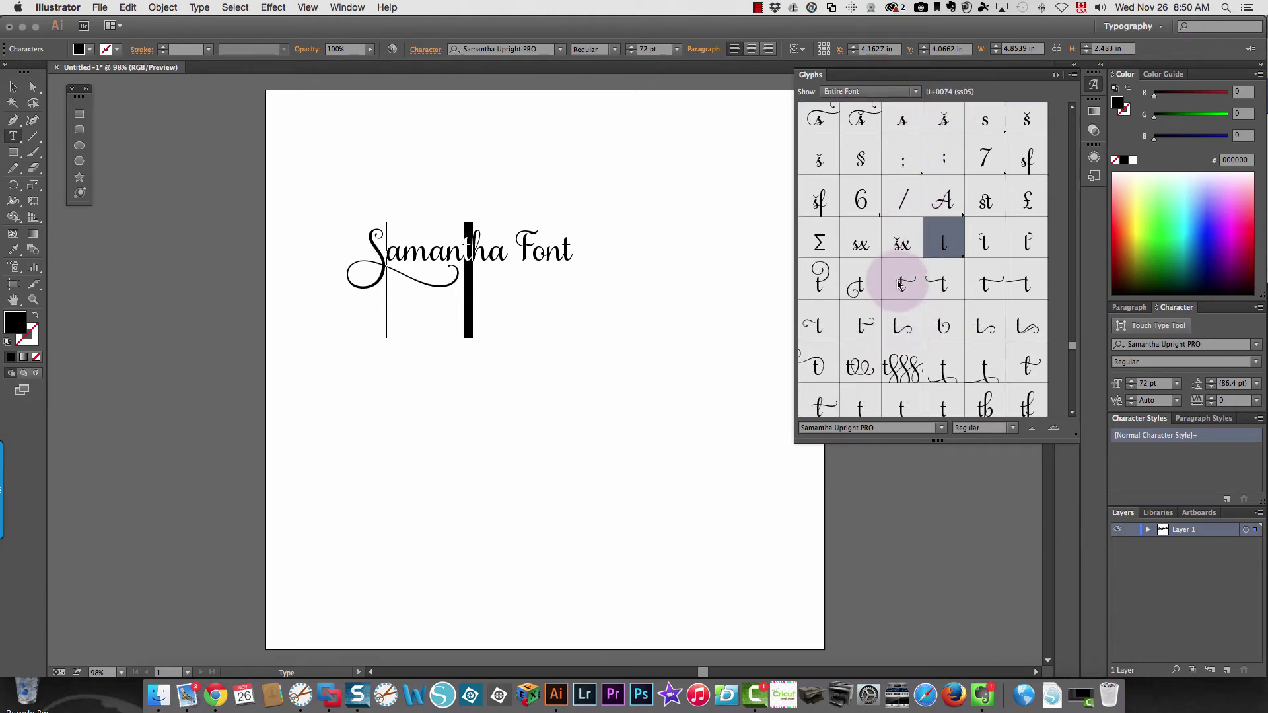
double_click(902, 283)
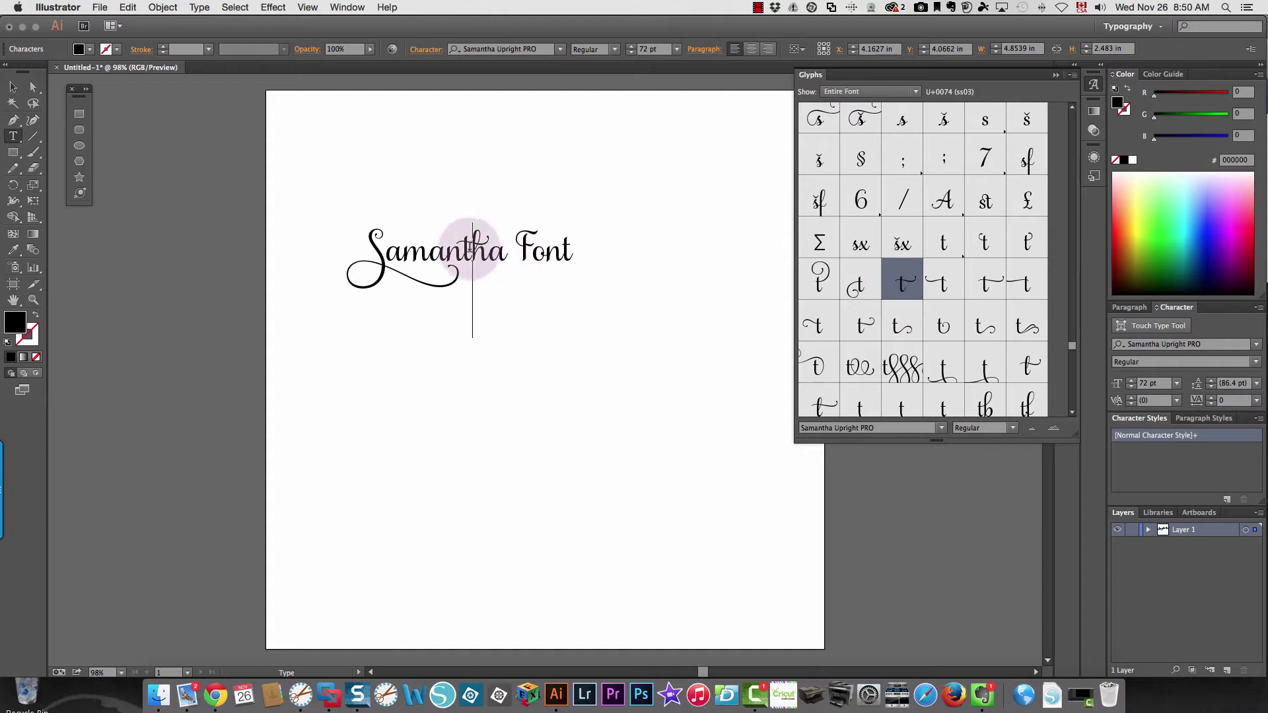
drag(463, 253, 473, 252)
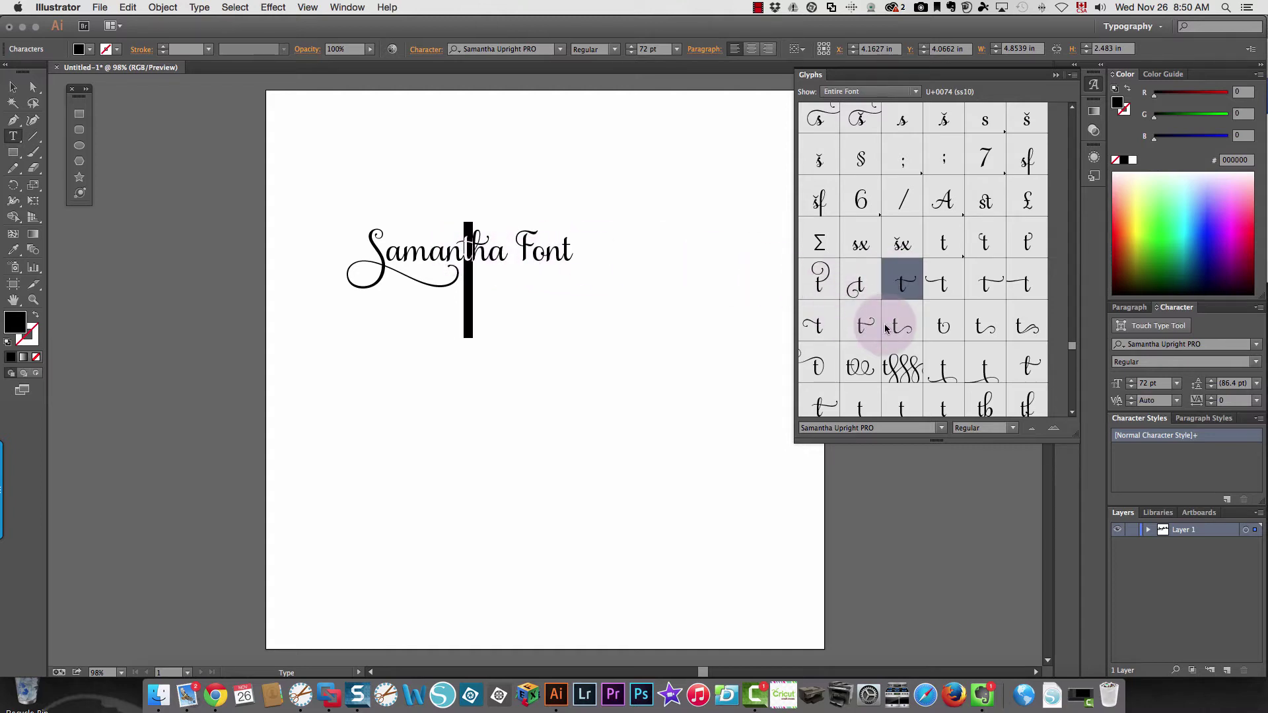
double_click(901, 324)
click(464, 251)
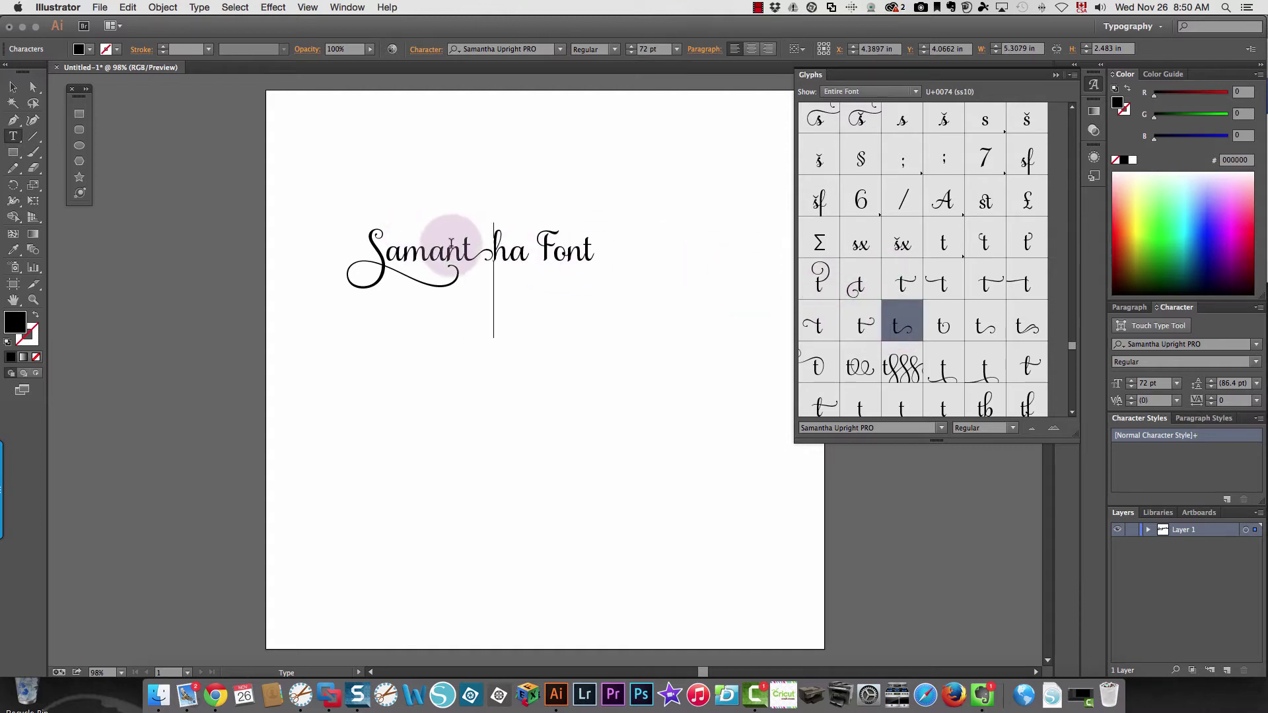
drag(493, 251, 464, 251)
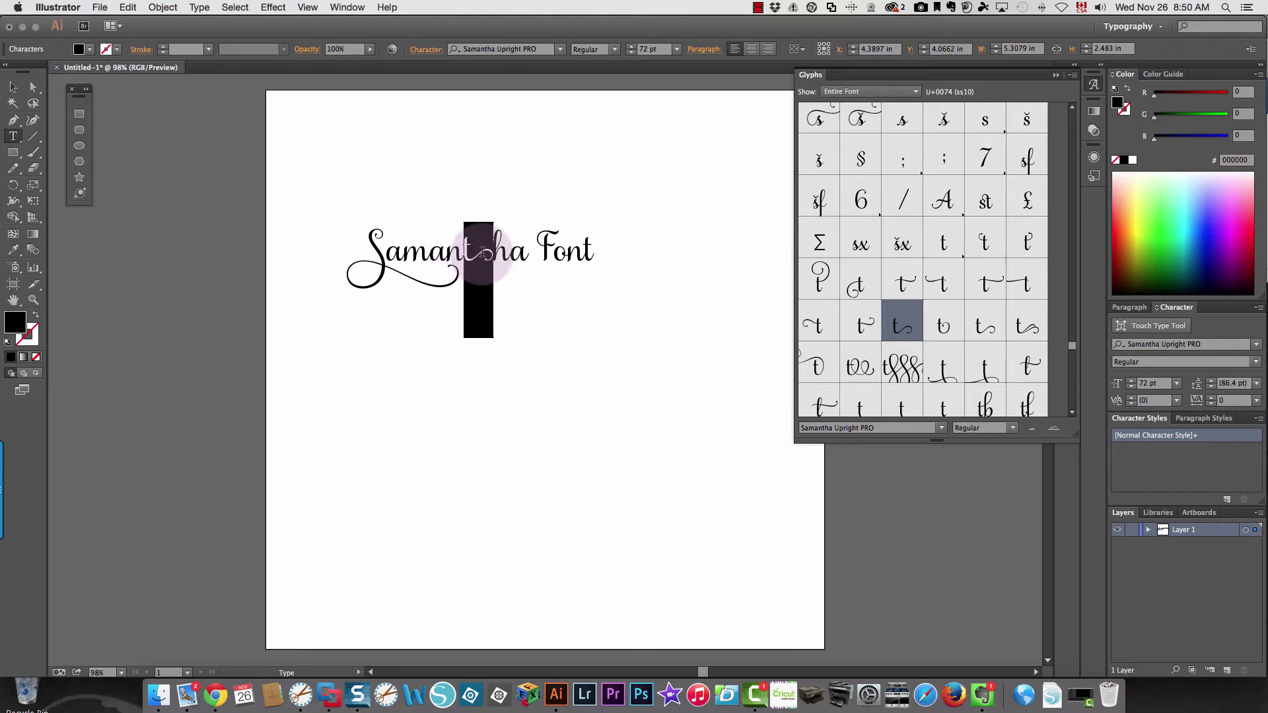
double_click(856, 288)
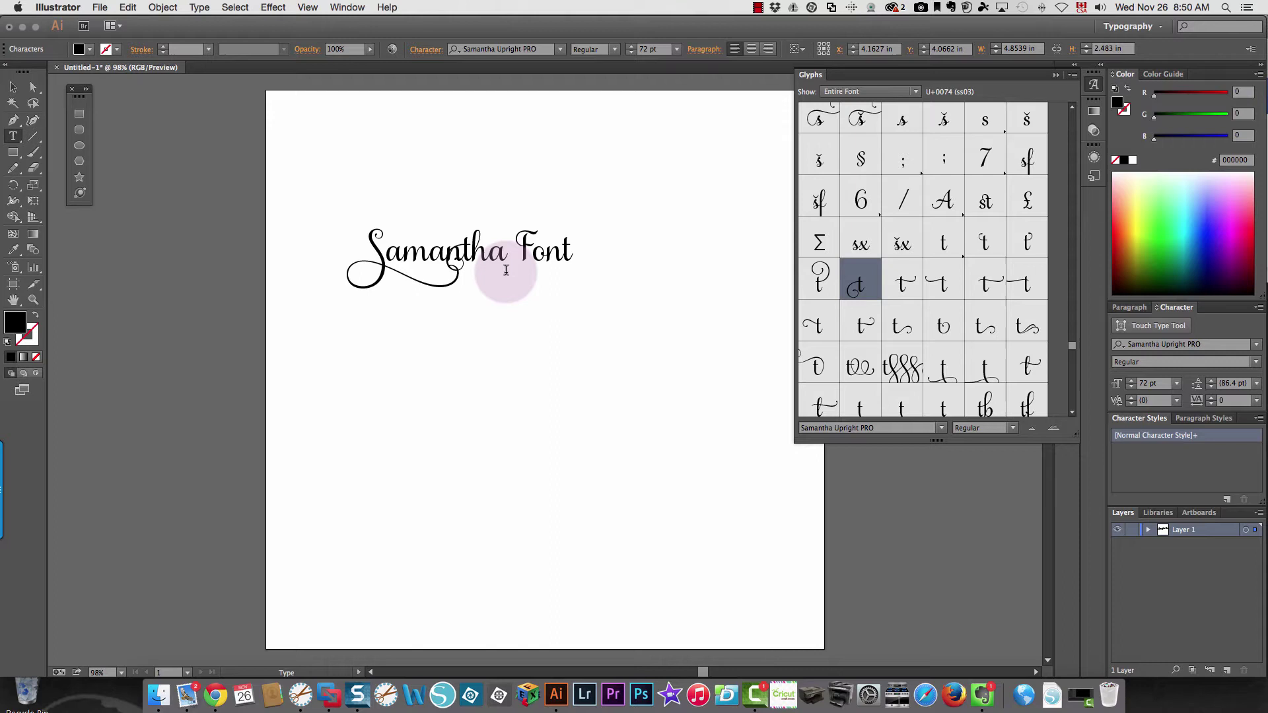
Replace the F of Font with a swash alternate, ending on the ss04 F
drag(529, 252, 518, 251)
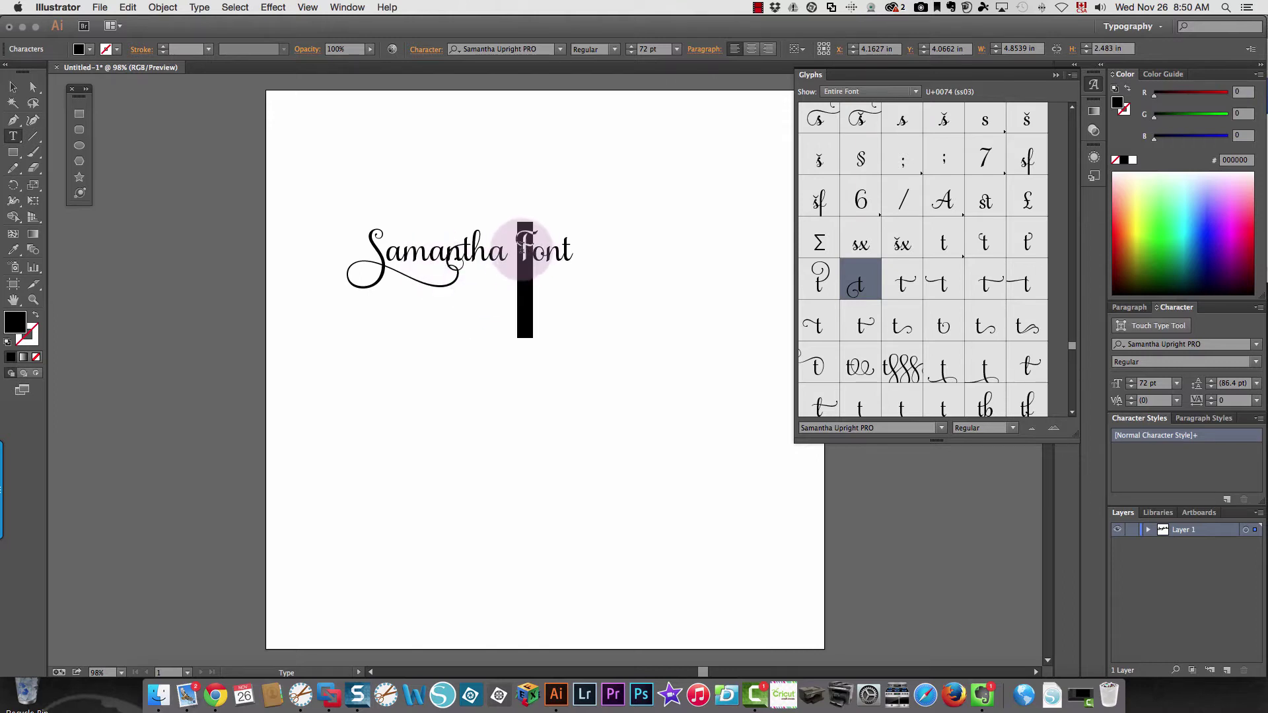
scroll(915, 247, up, 2)
scroll(915, 246, up, 1)
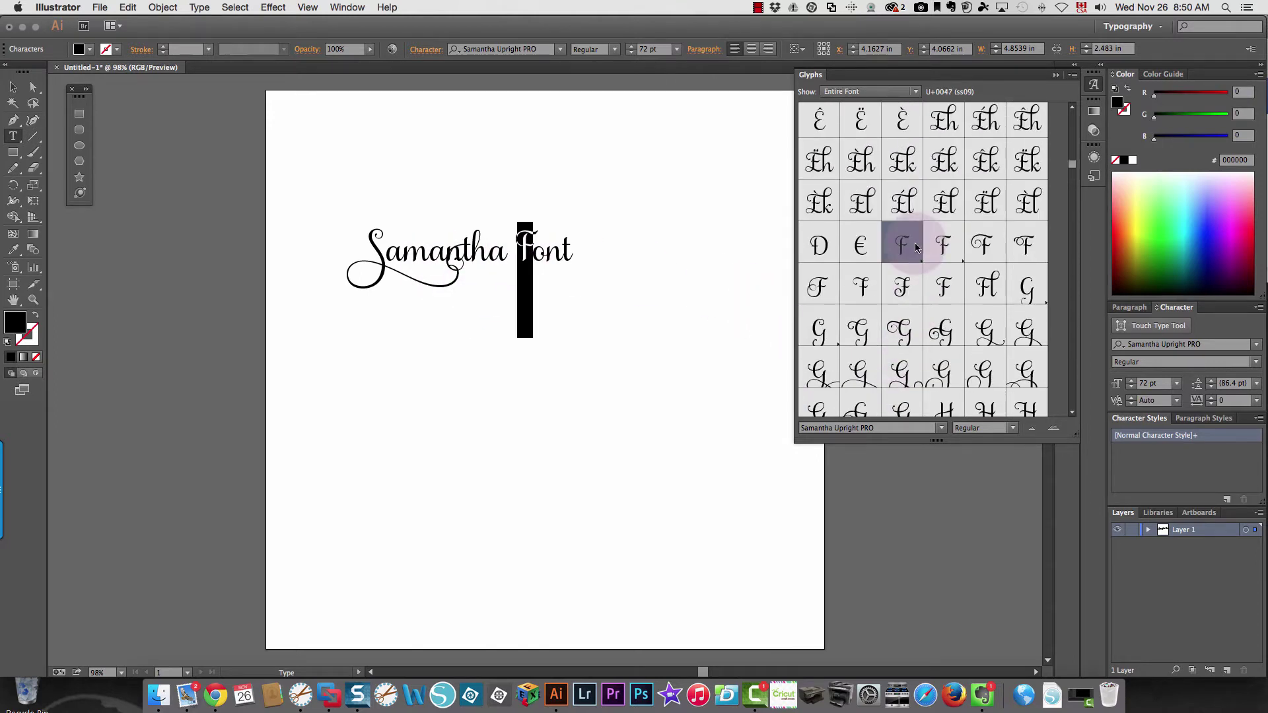
double_click(985, 253)
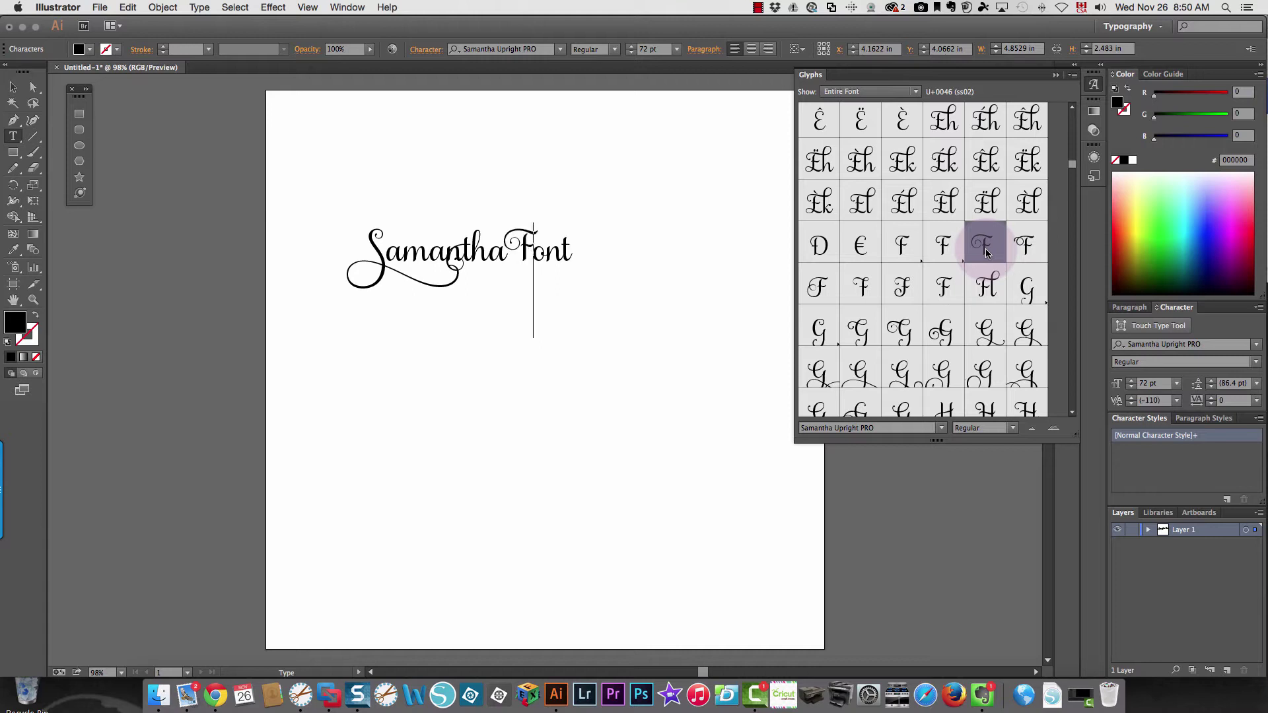
drag(528, 240, 517, 240)
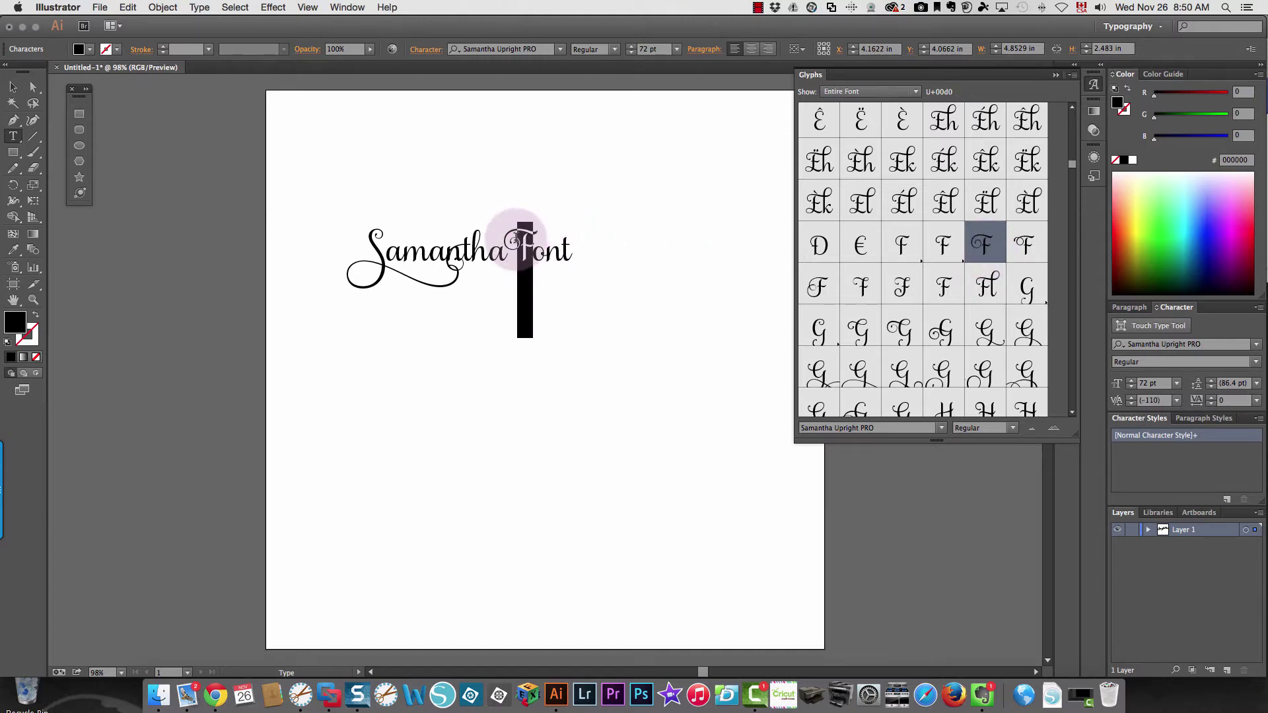
click(820, 297)
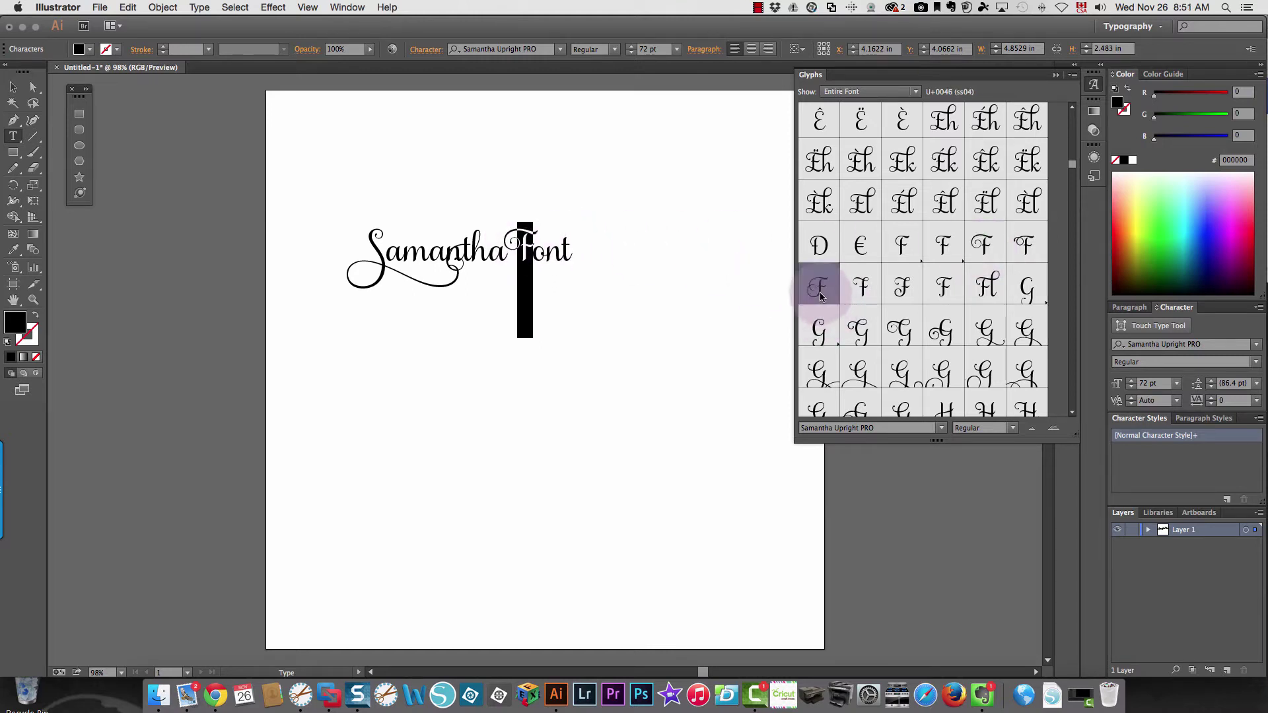
double_click(820, 298)
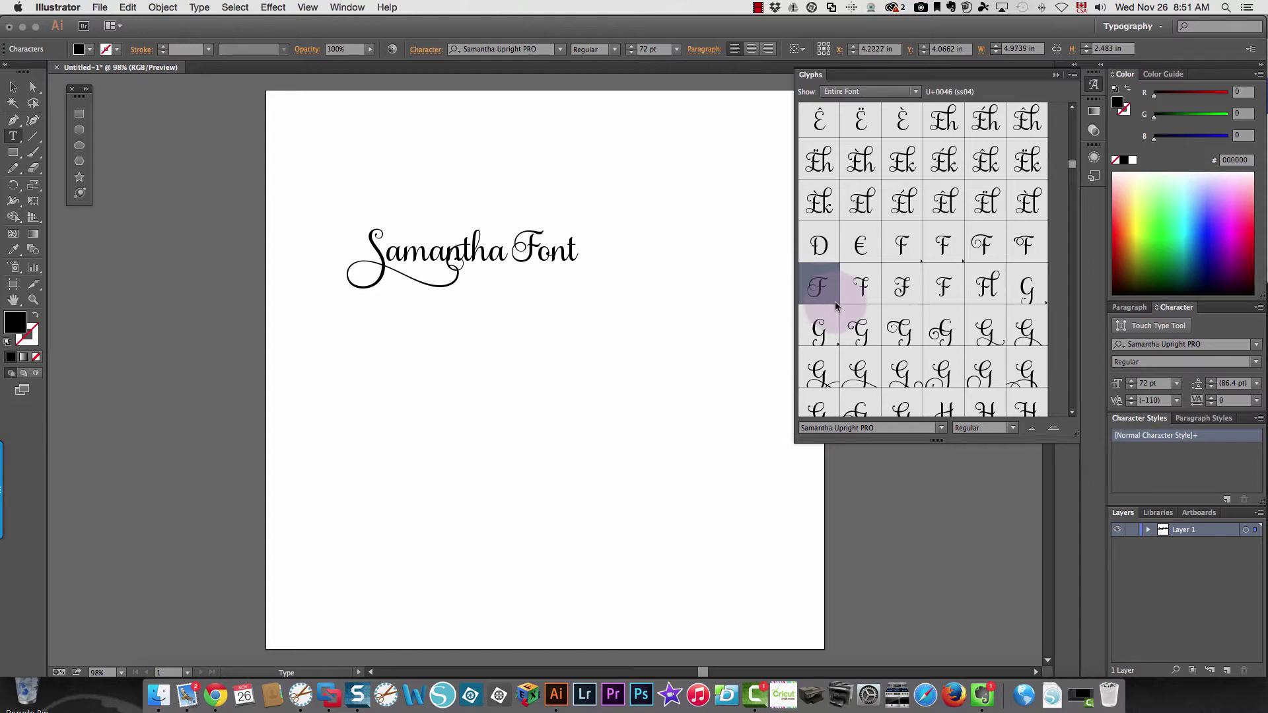
Add the From catchword from Samantha CATCH WORDS after Samantha Font
click(941, 430)
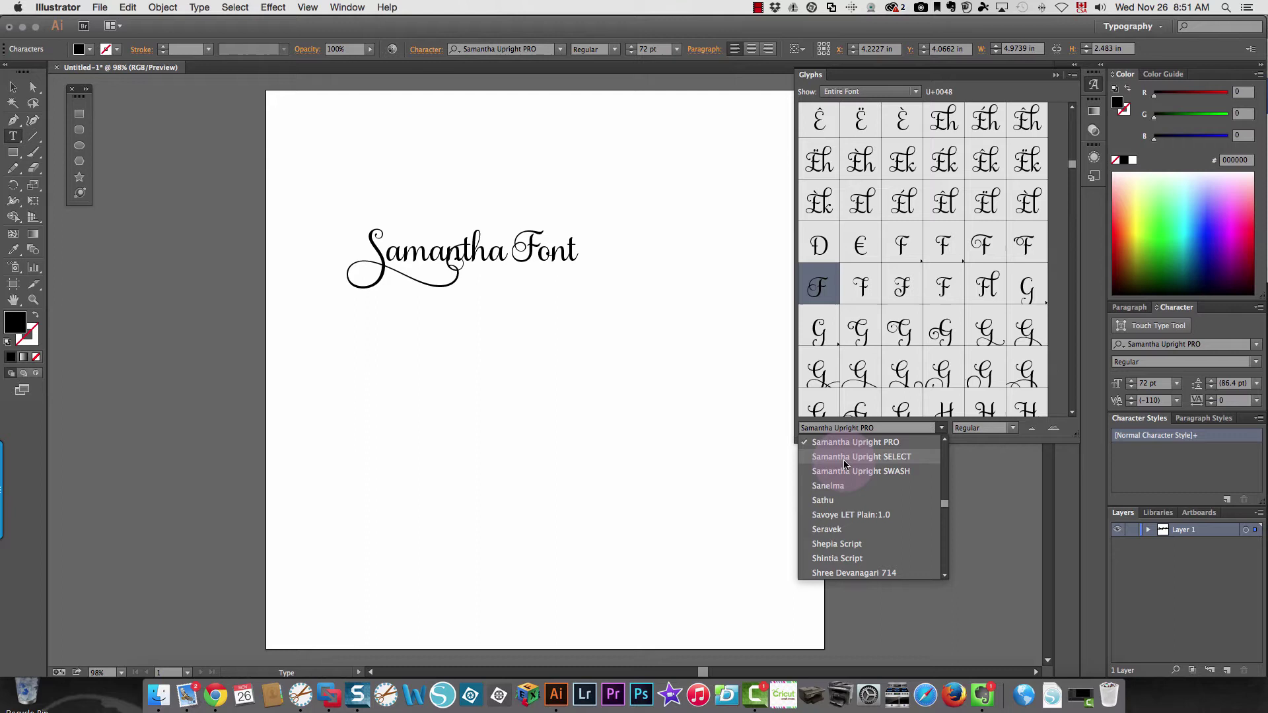
scroll(842, 461, up, 2)
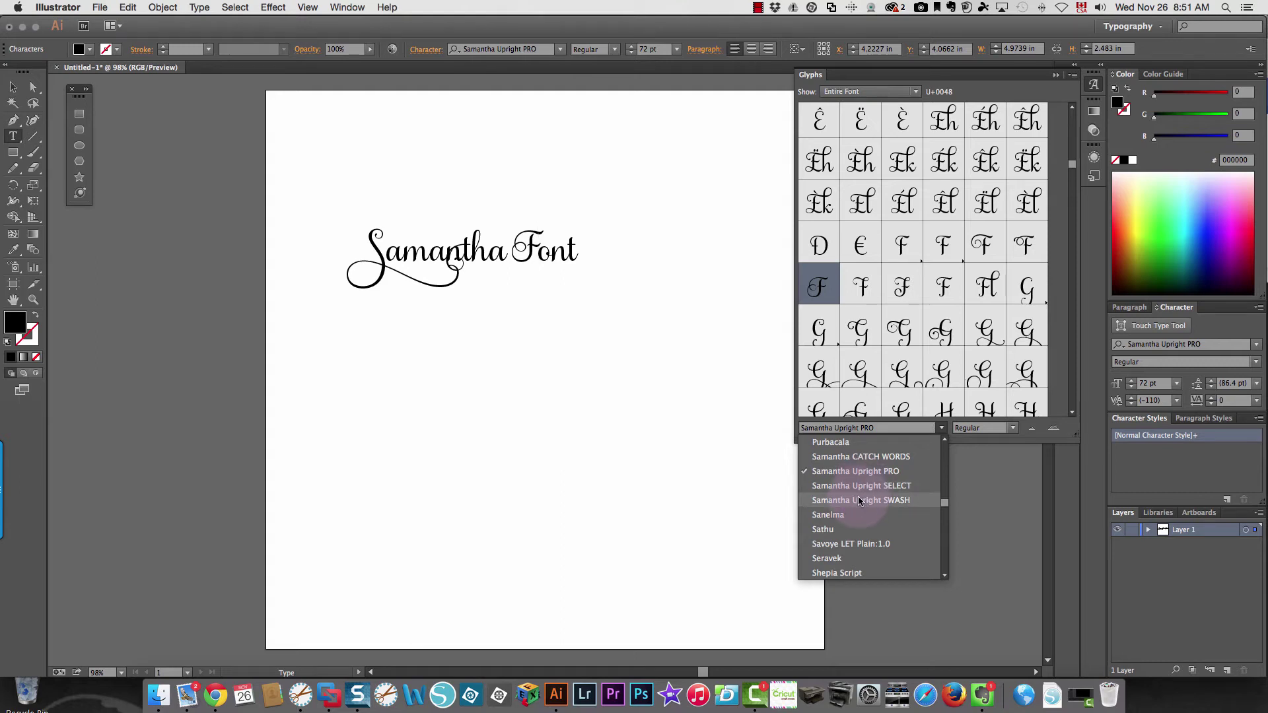
click(839, 457)
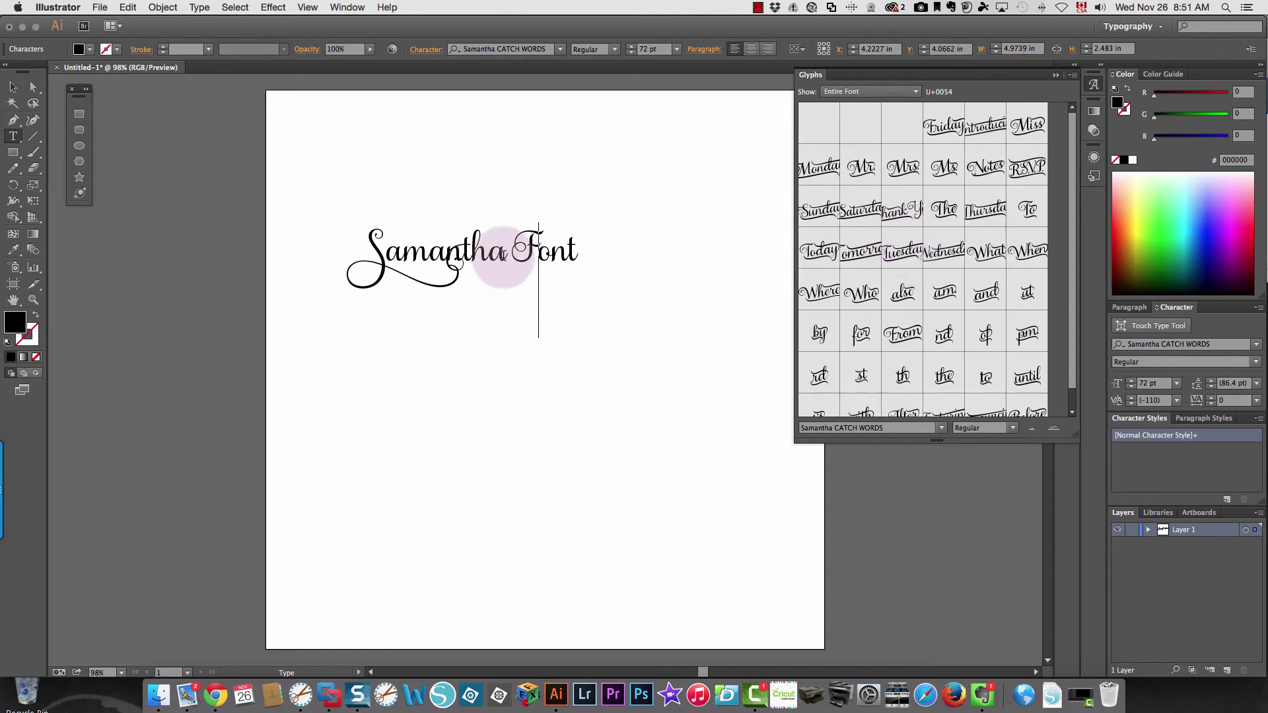
key(End)
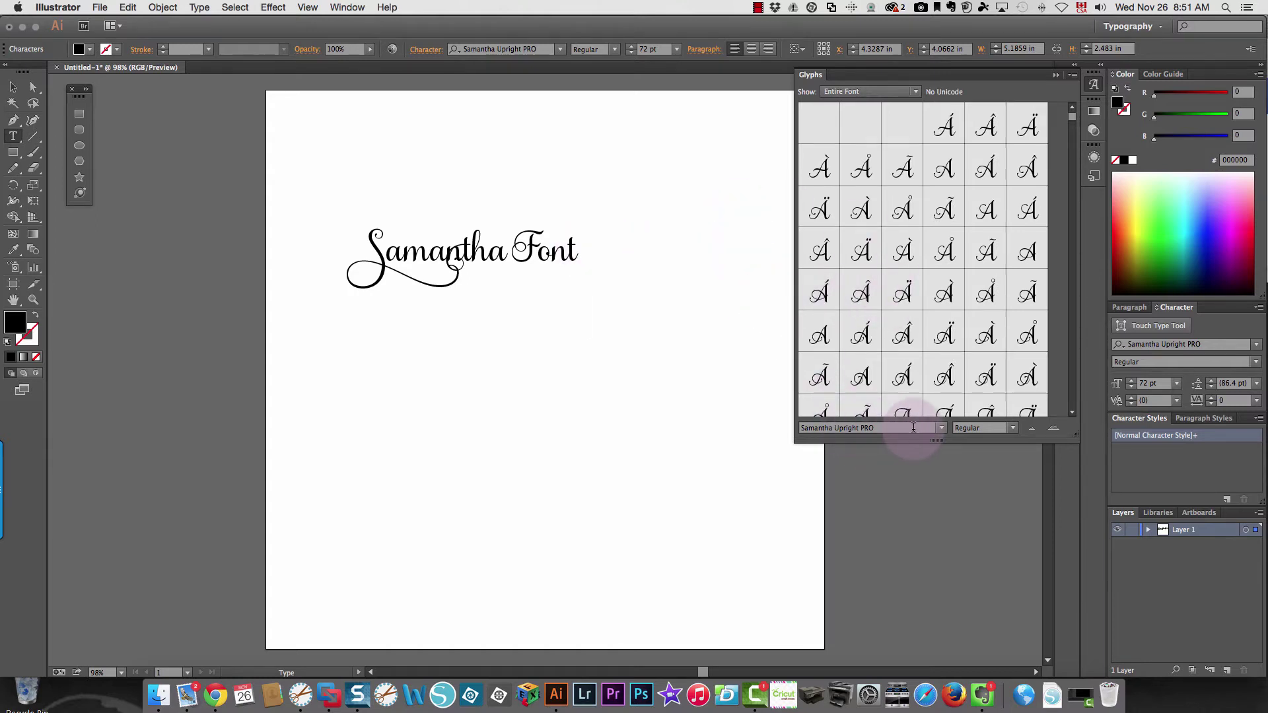
click(941, 428)
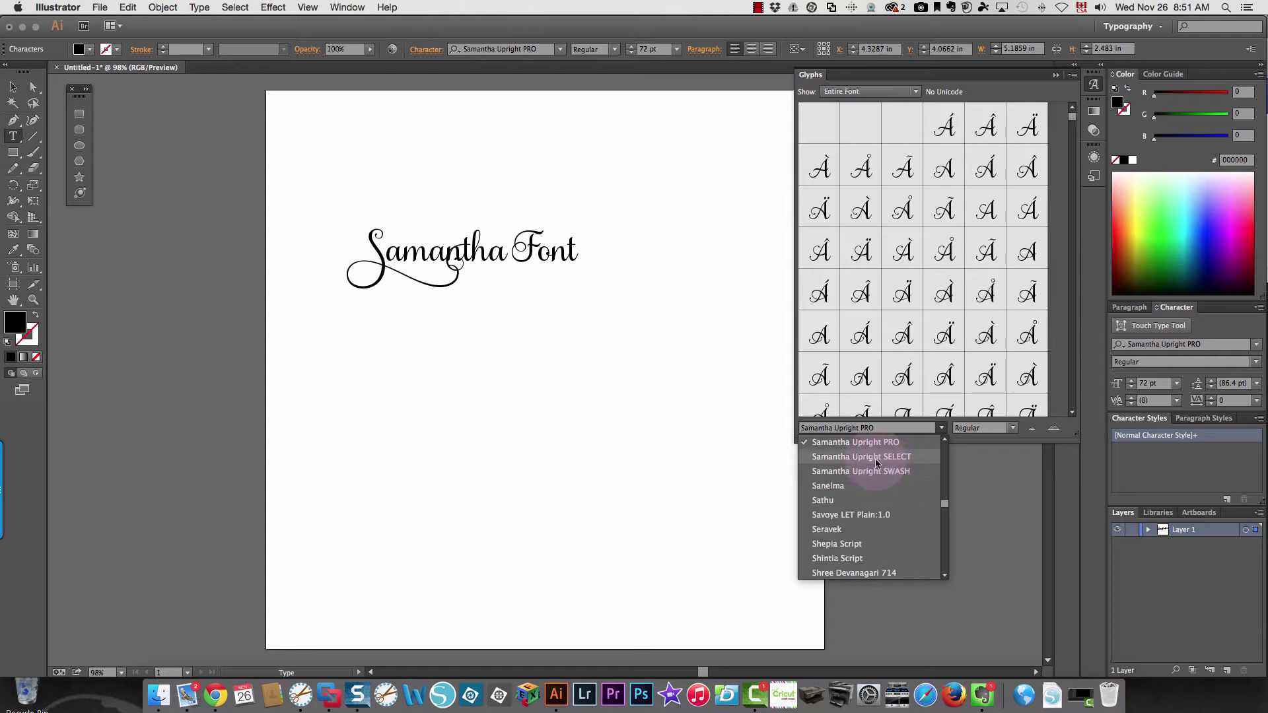
scroll(874, 449, up, 3)
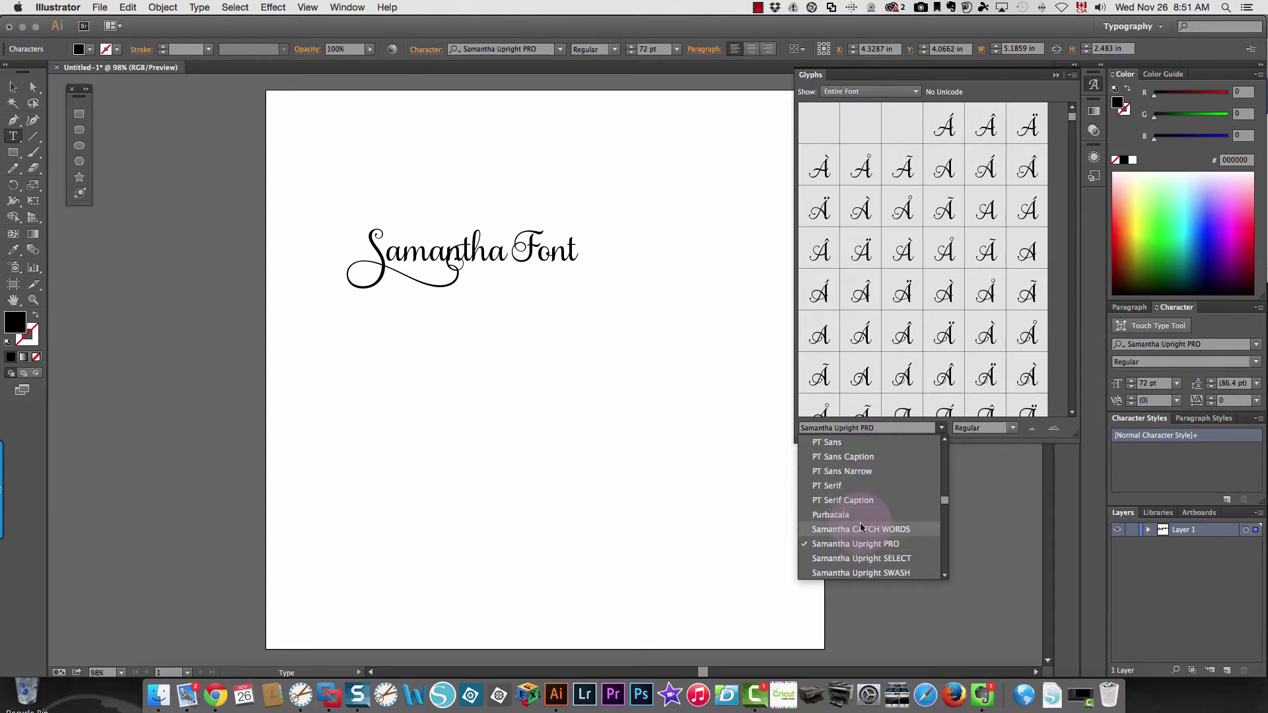
click(861, 529)
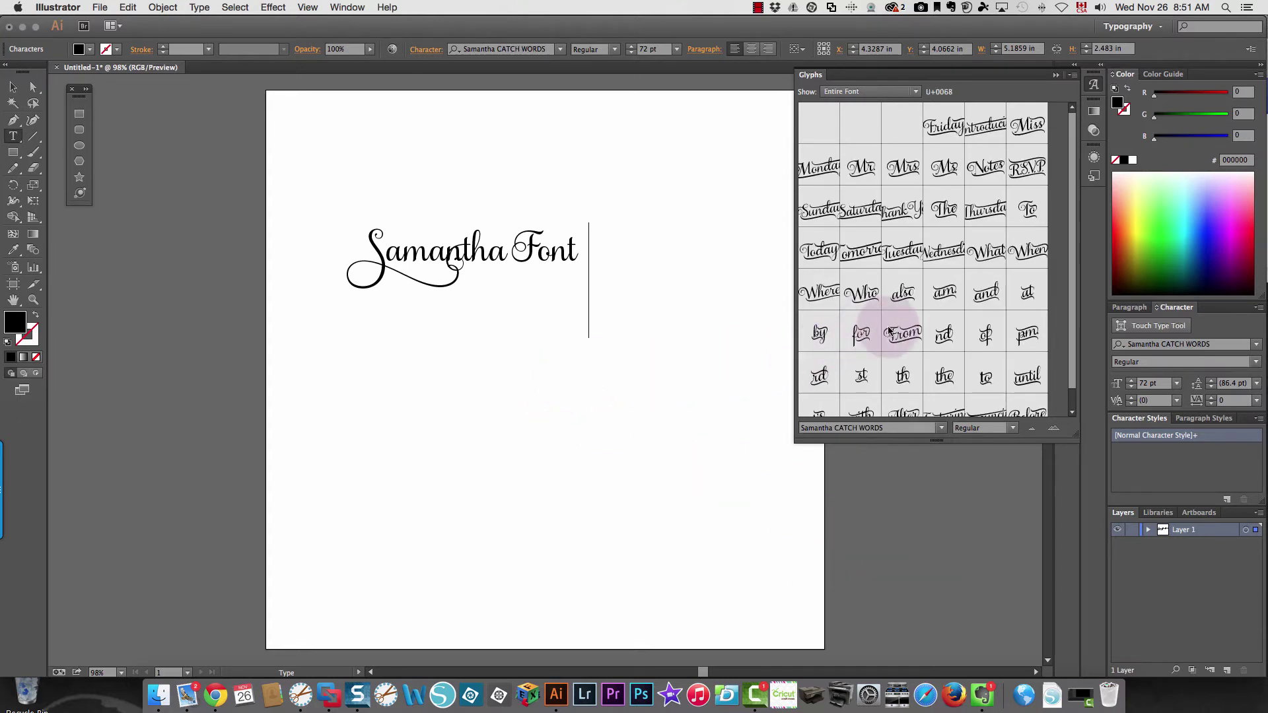
double_click(892, 333)
click(518, 338)
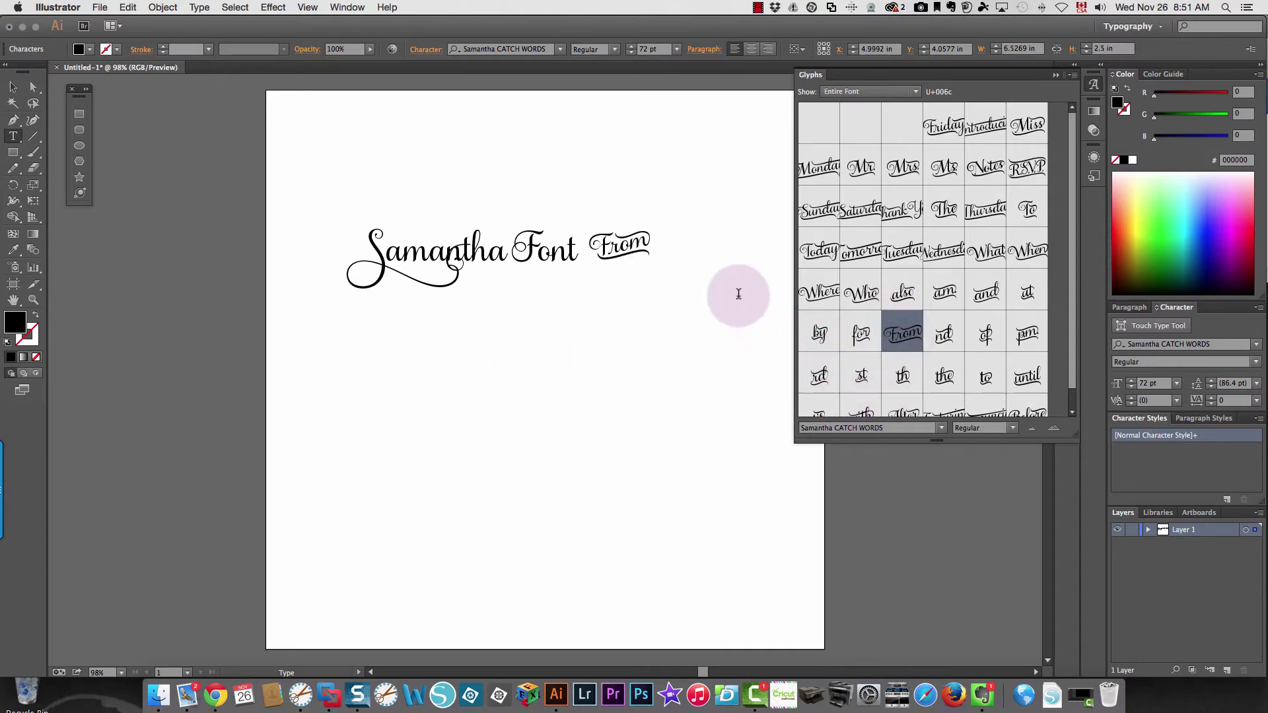
Insert a swash capital A from Samantha Upright SWASH after From
click(940, 427)
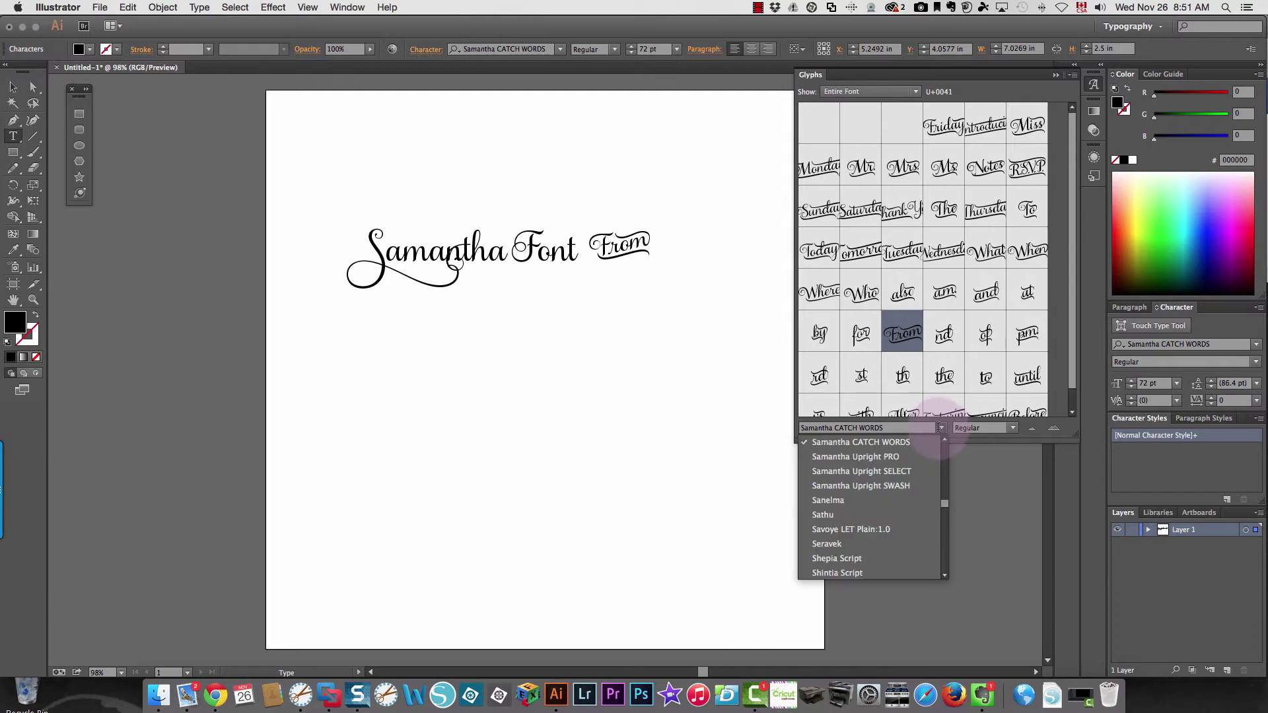
click(902, 485)
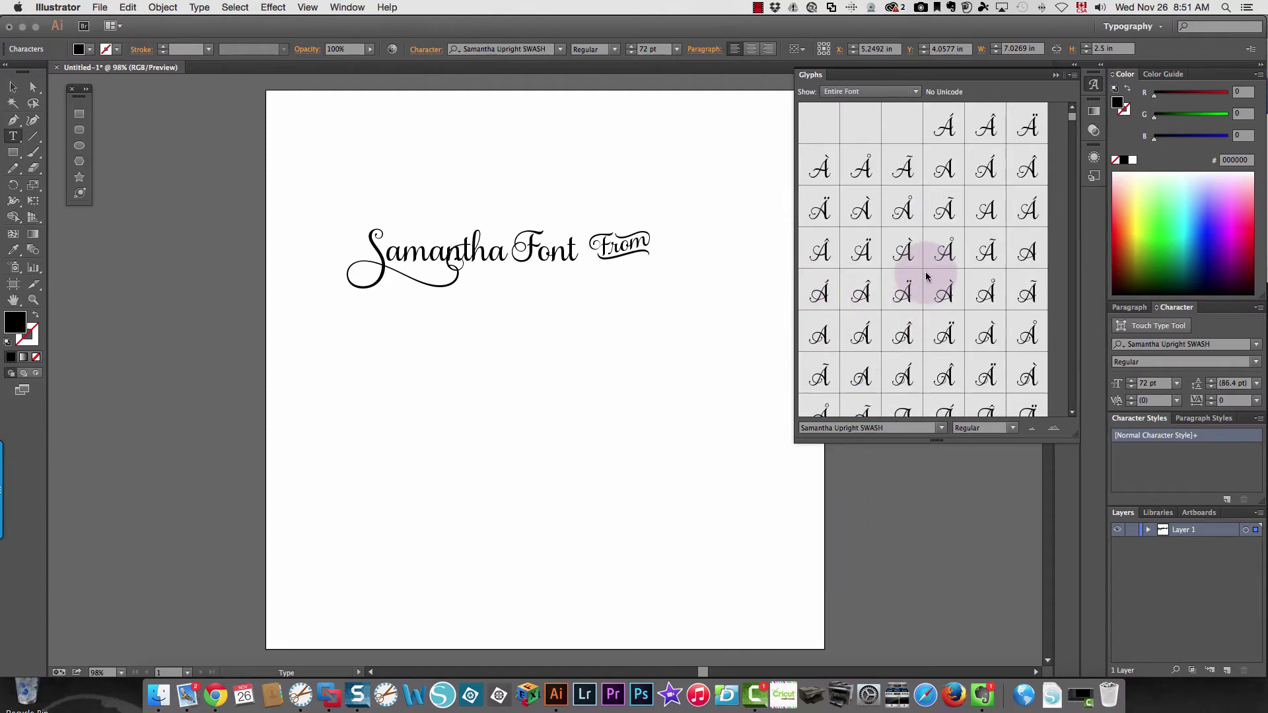
scroll(902, 310, down, 5)
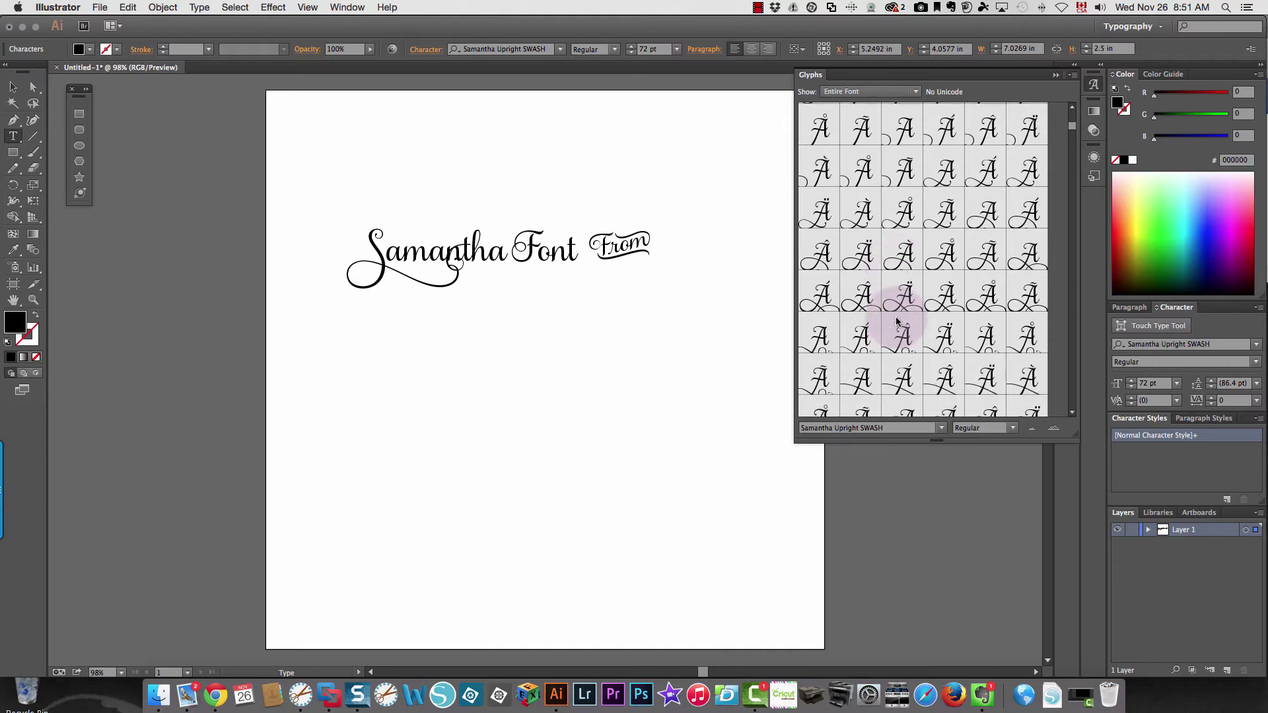
scroll(897, 321, down, 2)
scroll(897, 322, down, 3)
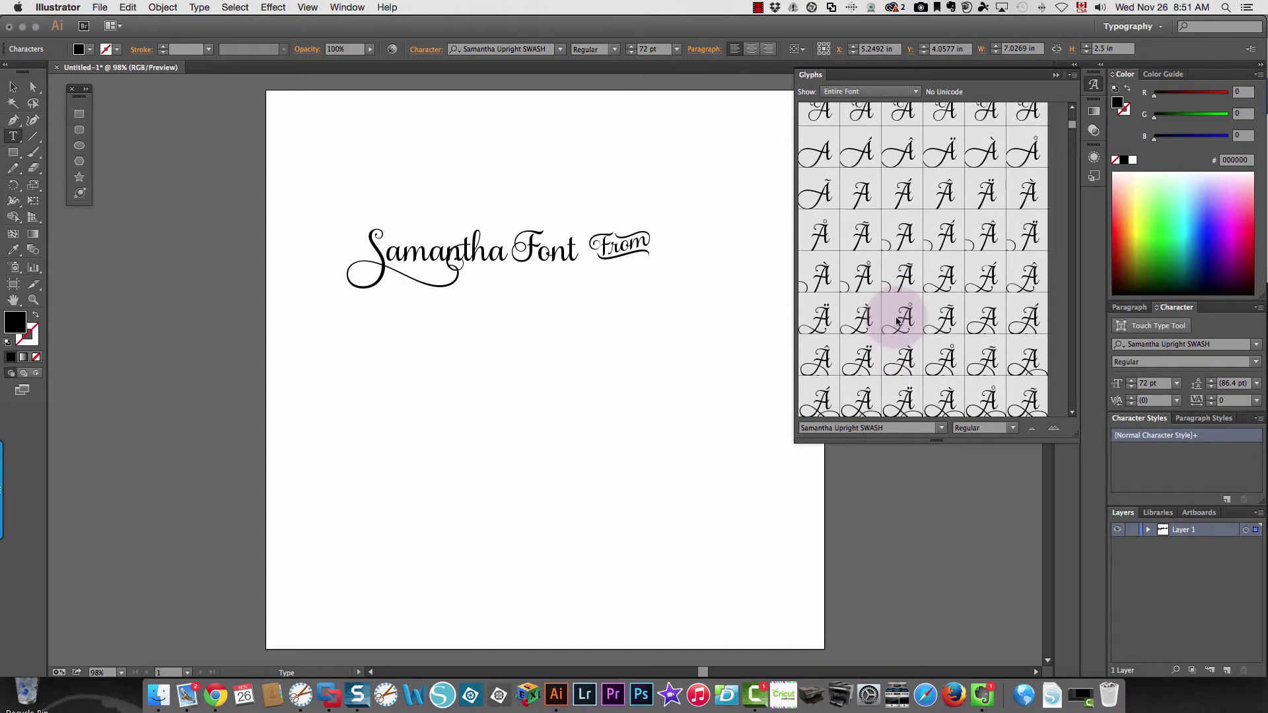
scroll(902, 231, down, 6)
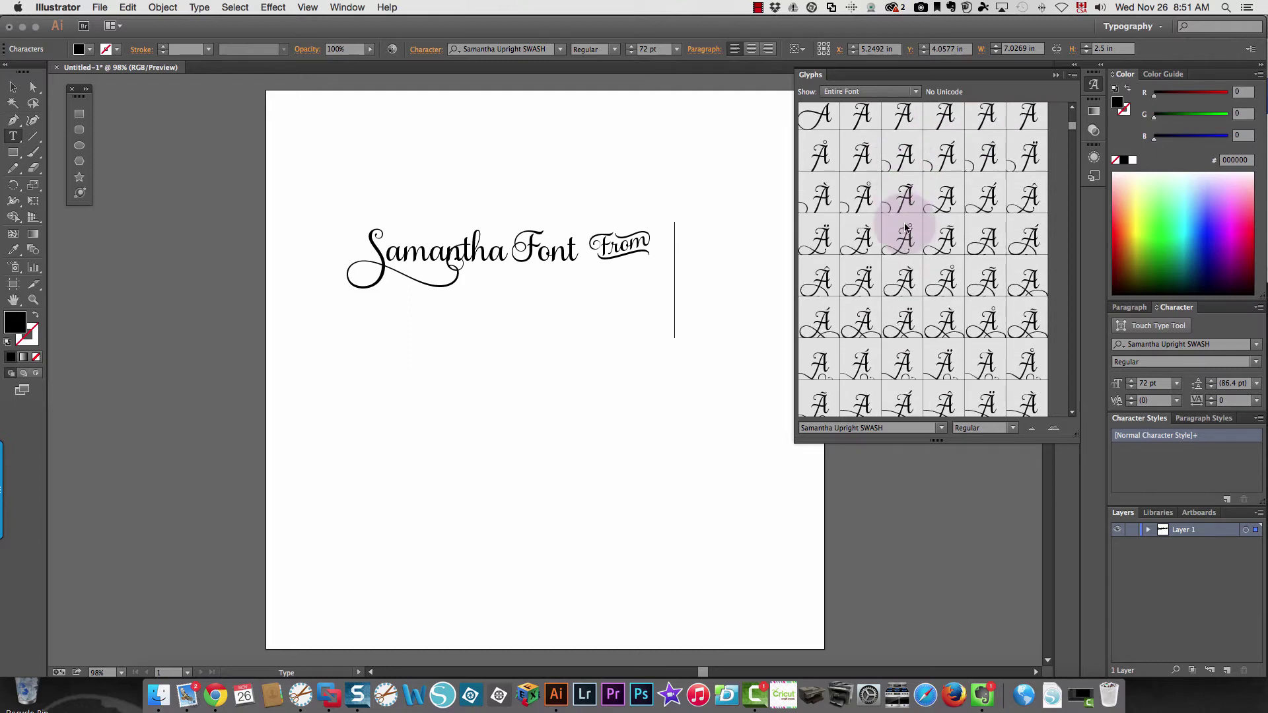
scroll(901, 271, down, 2)
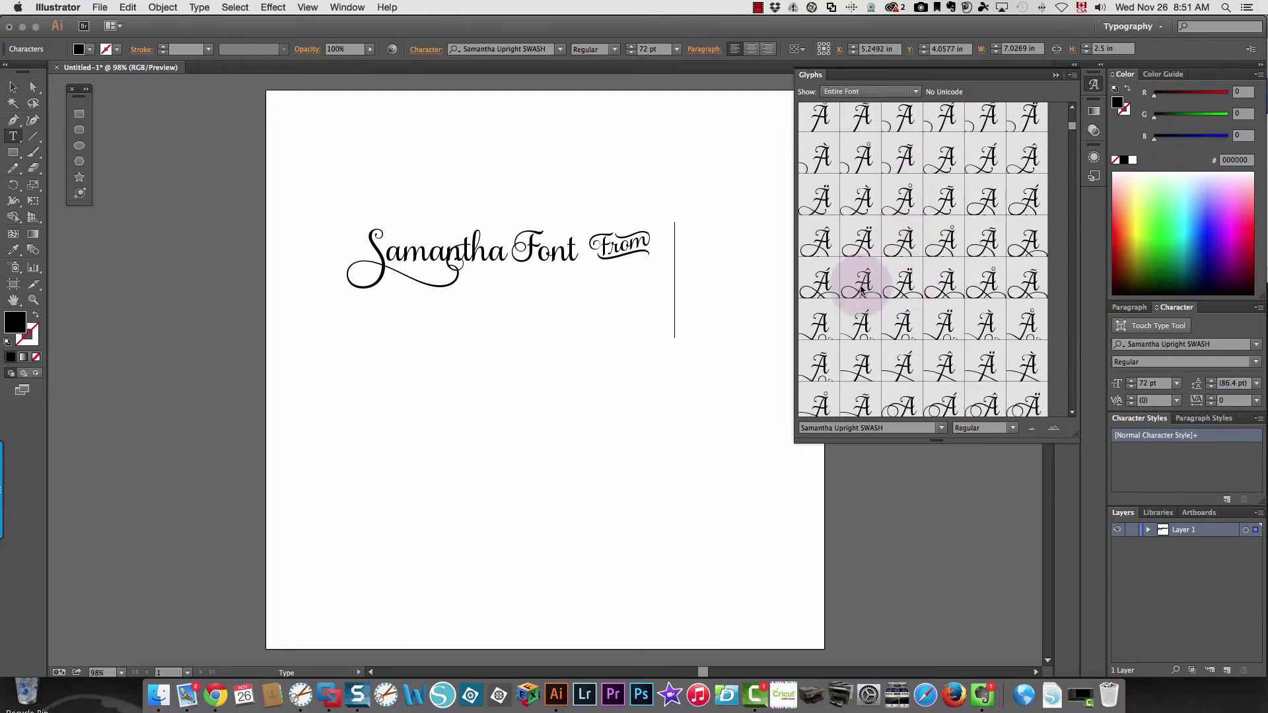
double_click(819, 320)
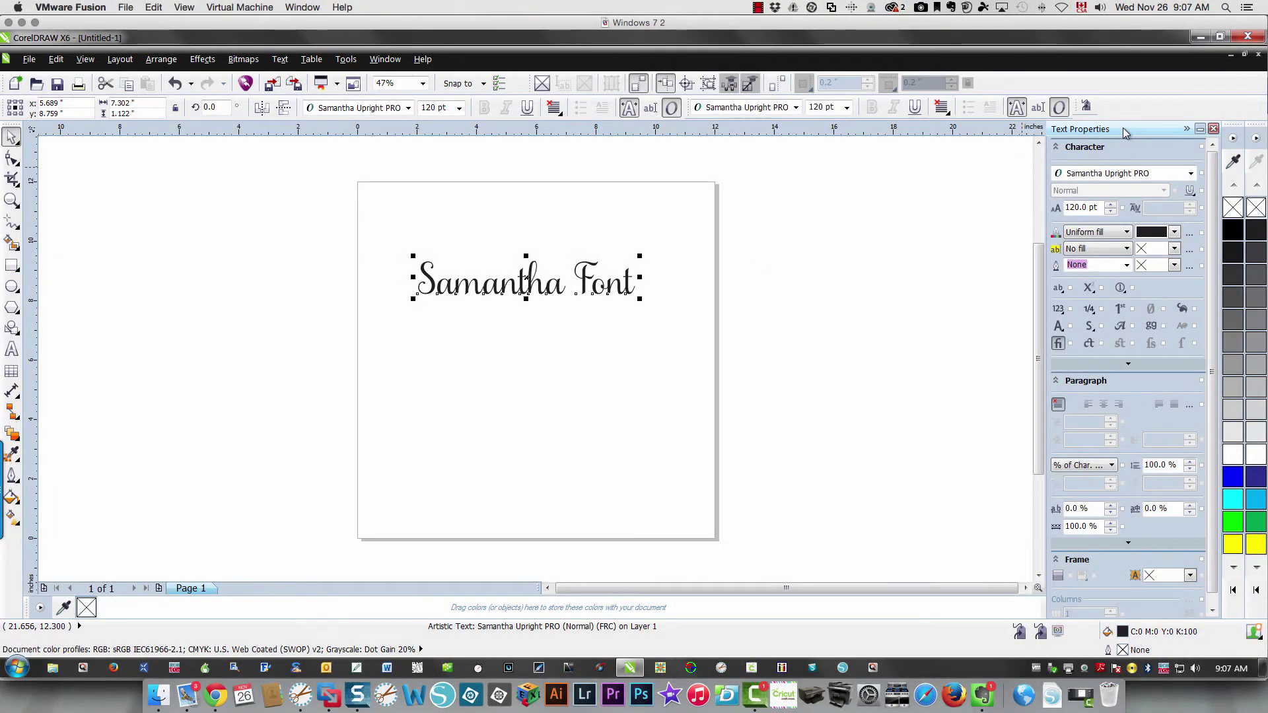
Float the Text Properties docker as a separate window and toggle it off and back on
drag(1125, 133, 839, 127)
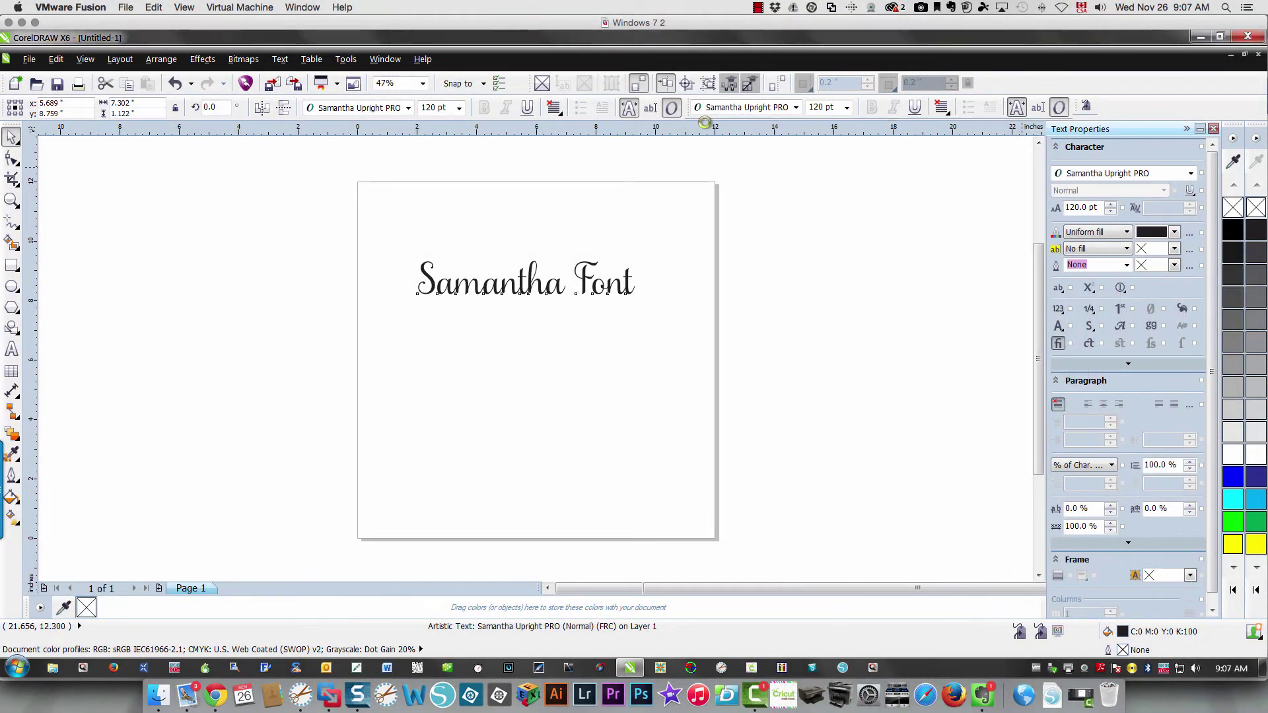
click(627, 108)
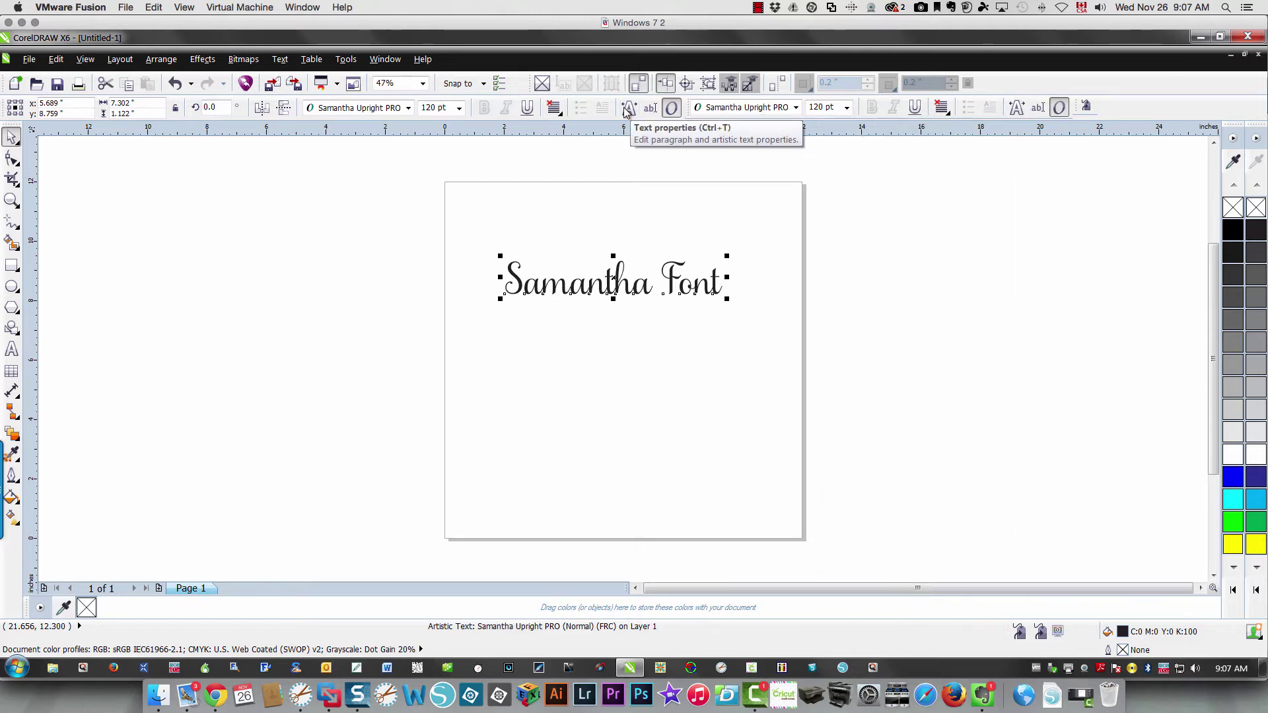
click(627, 108)
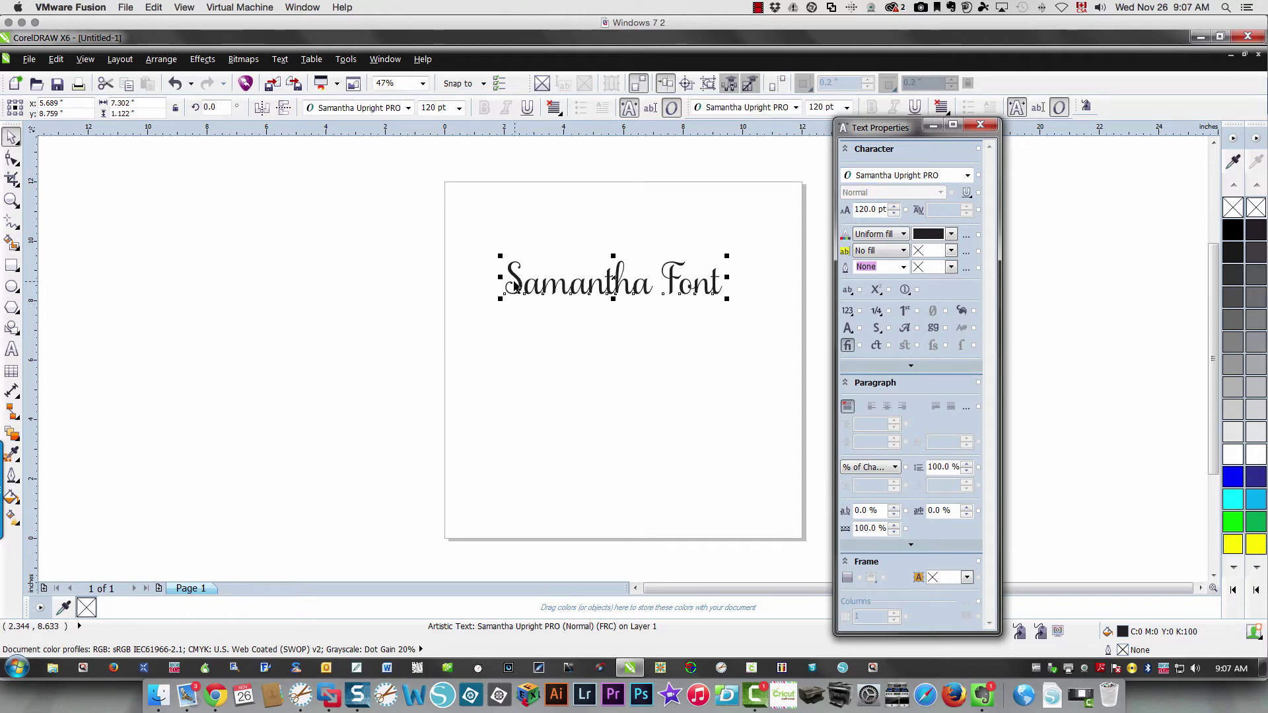
Give the t in Samantha its Stylistic Set 17 swash, then exit text editing
double_click(548, 283)
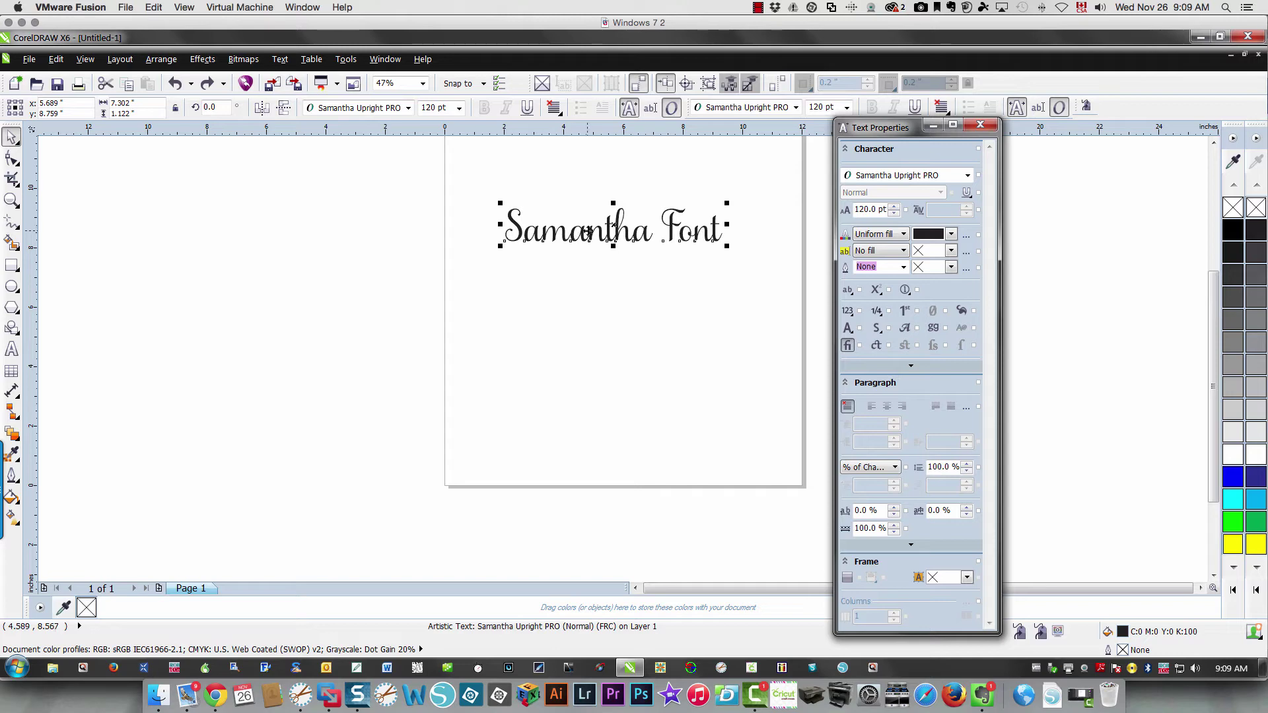
double_click(586, 233)
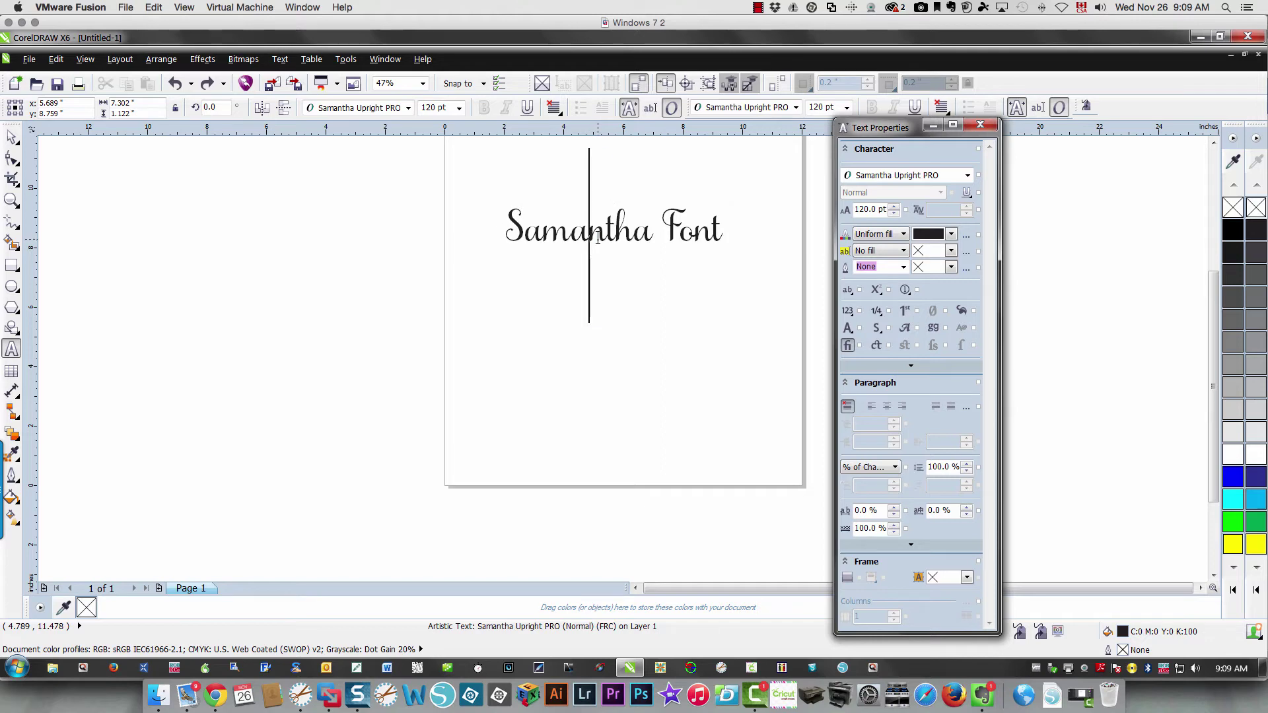
drag(598, 237, 601, 239)
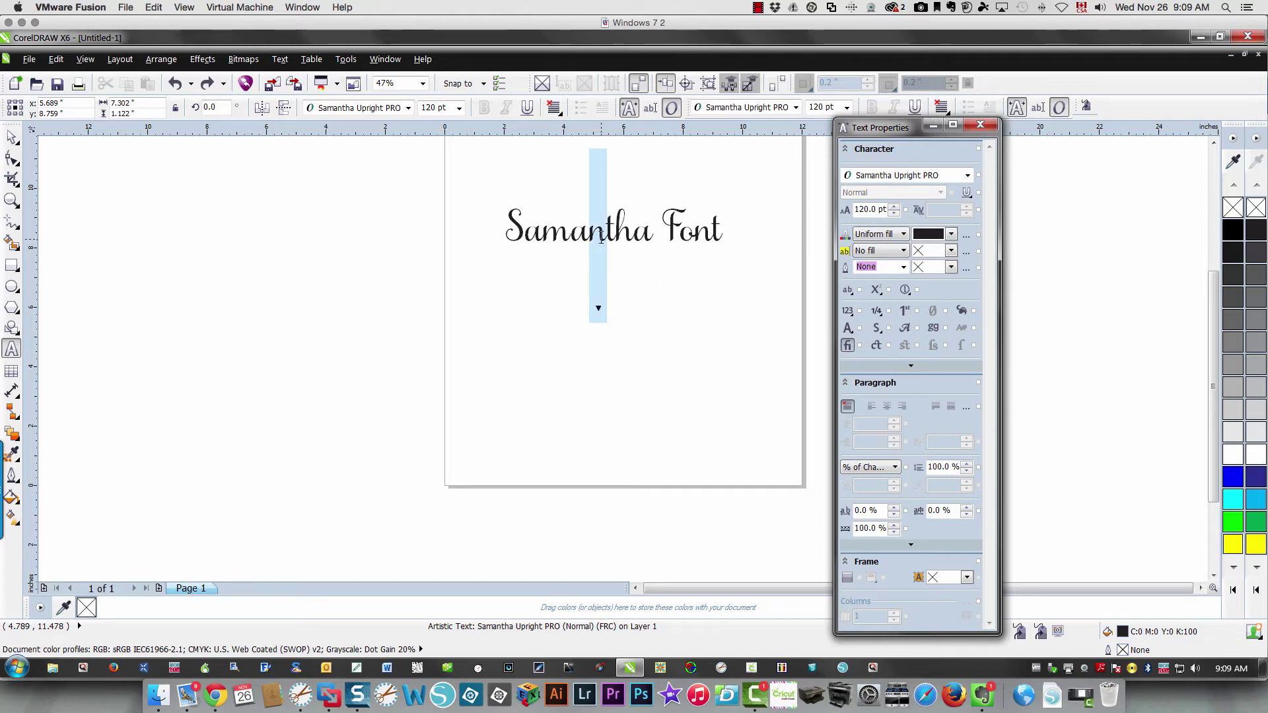
click(599, 311)
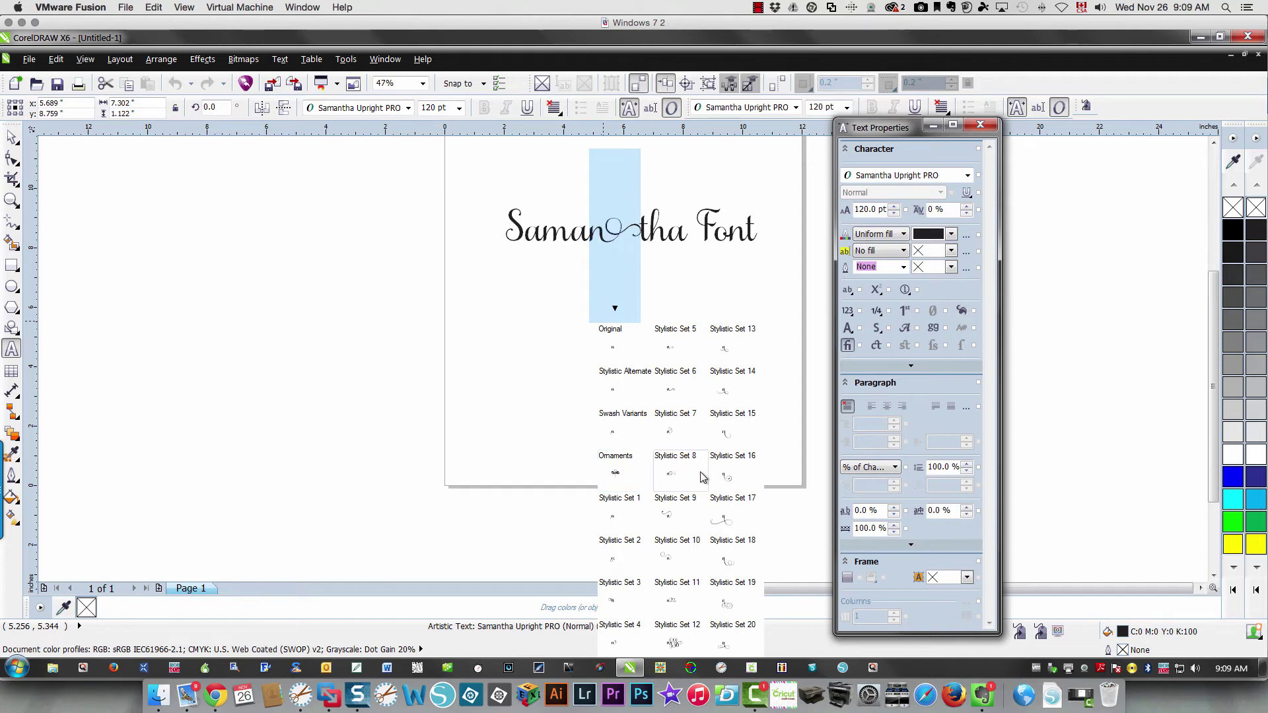
click(723, 511)
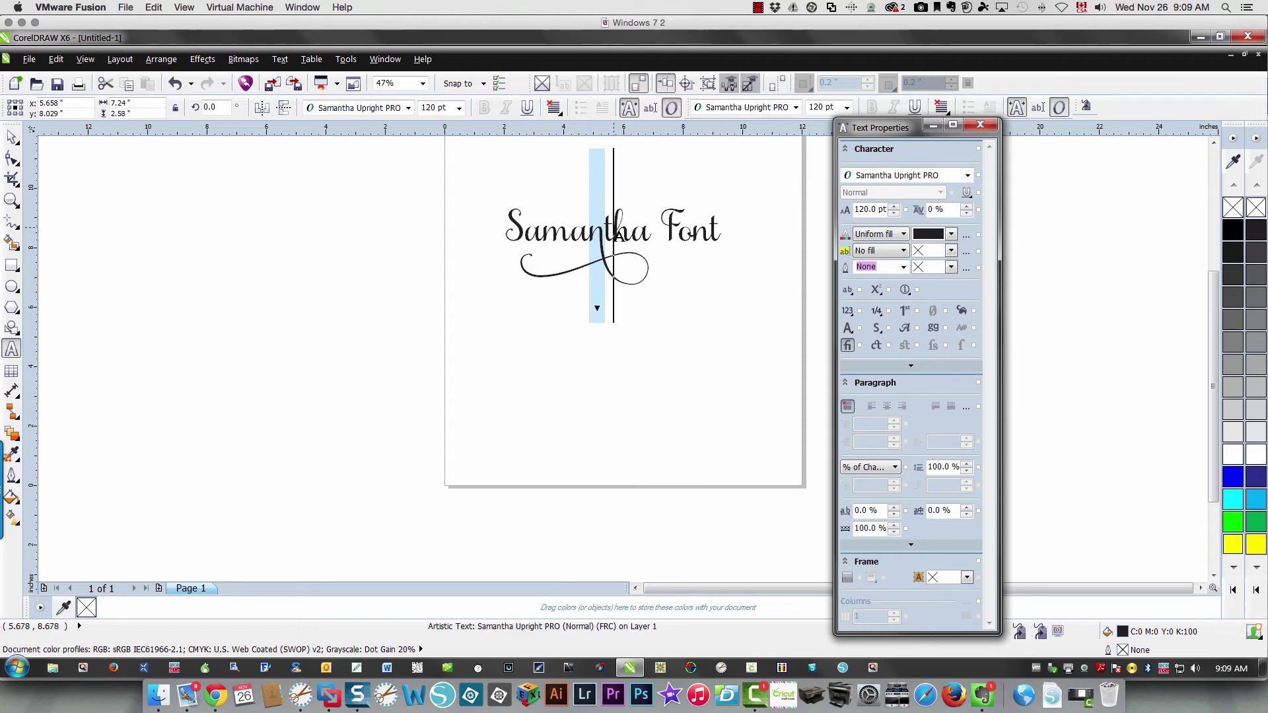
click(605, 224)
key(Escape)
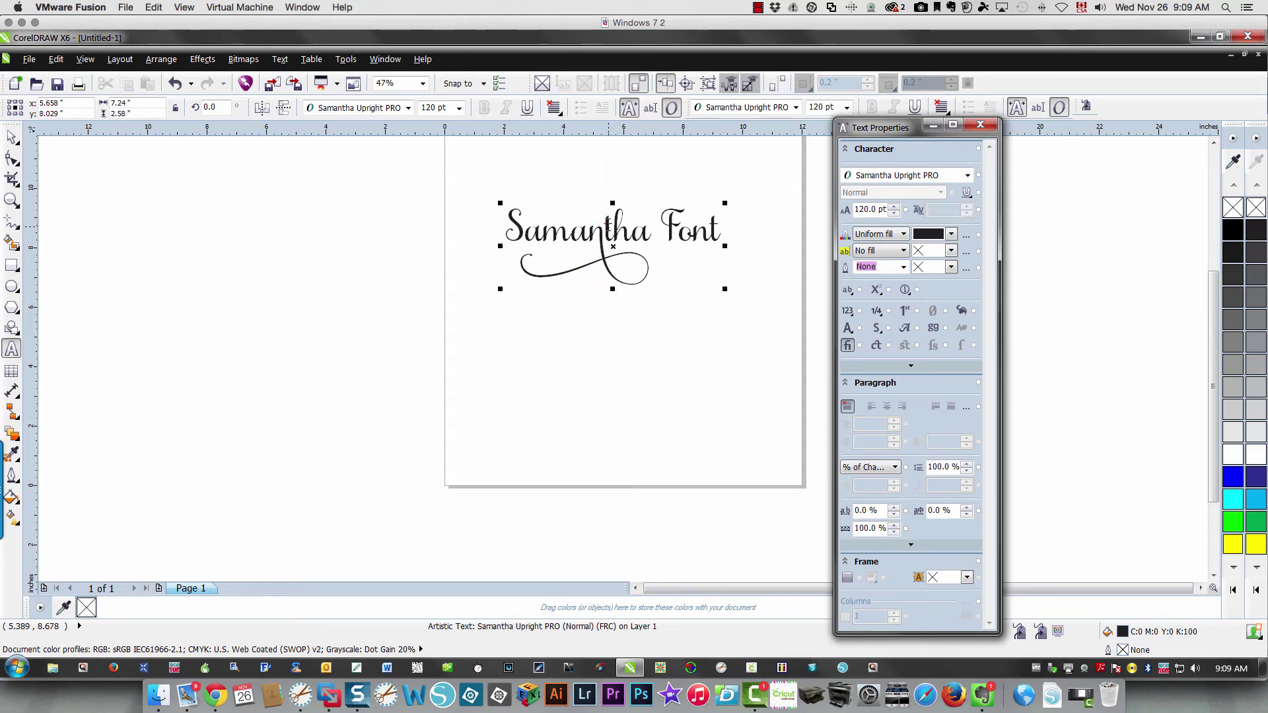
drag(613, 225, 609, 225)
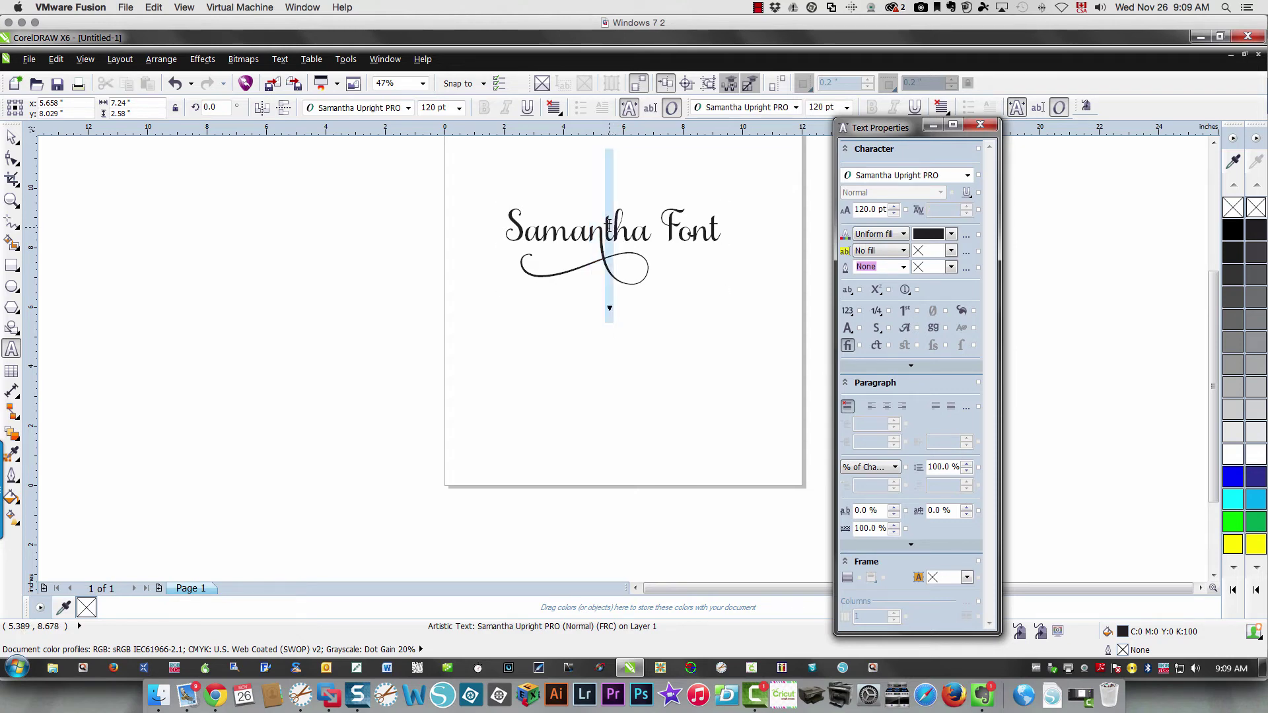
click(608, 308)
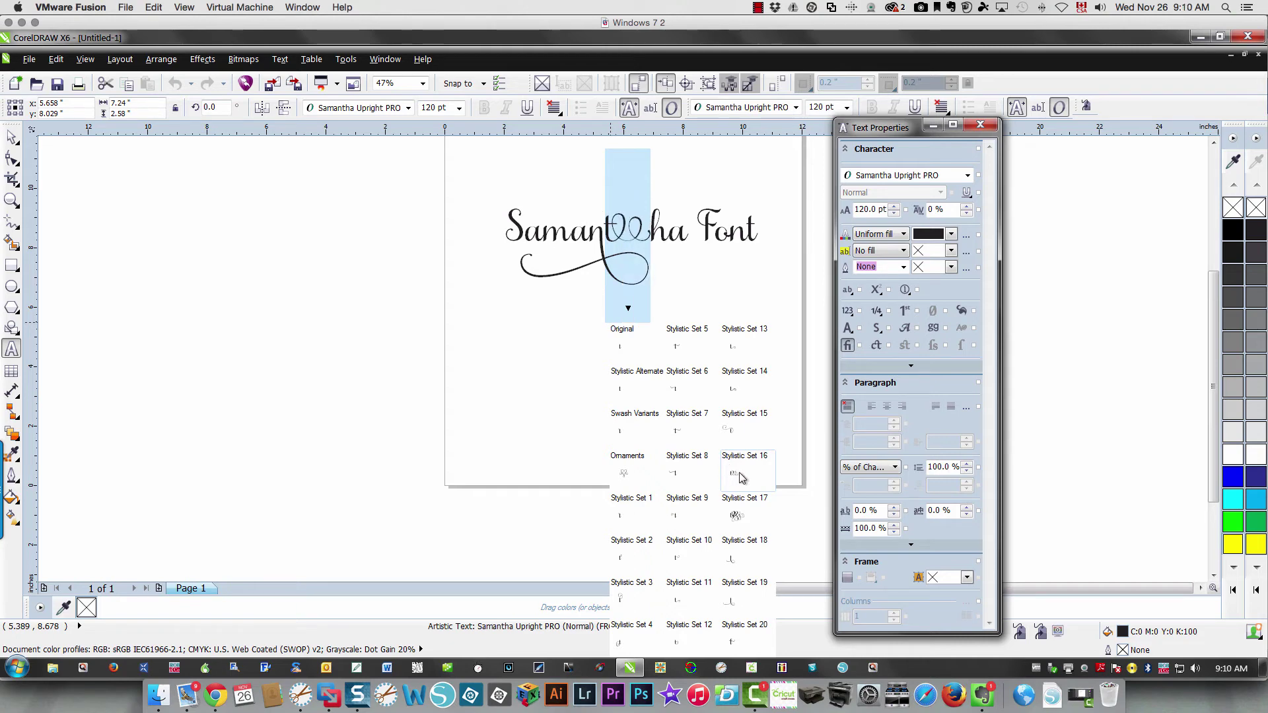
click(678, 476)
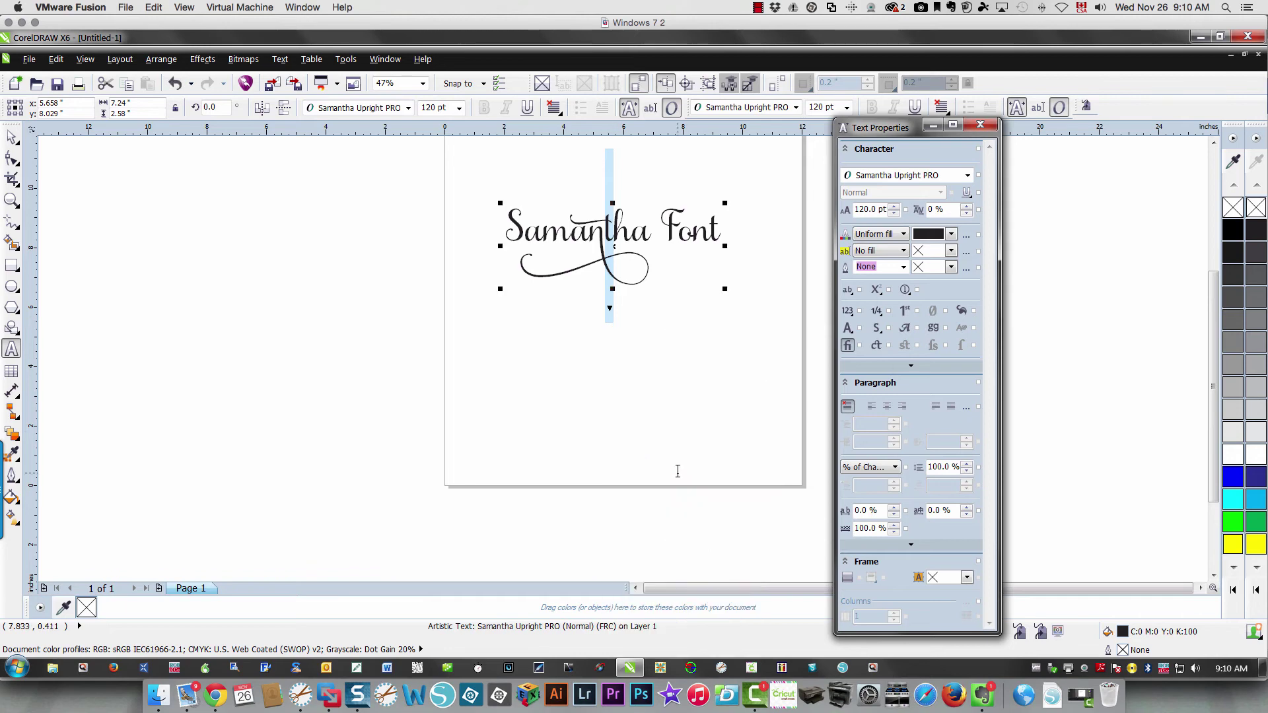
click(680, 229)
drag(680, 230, 665, 229)
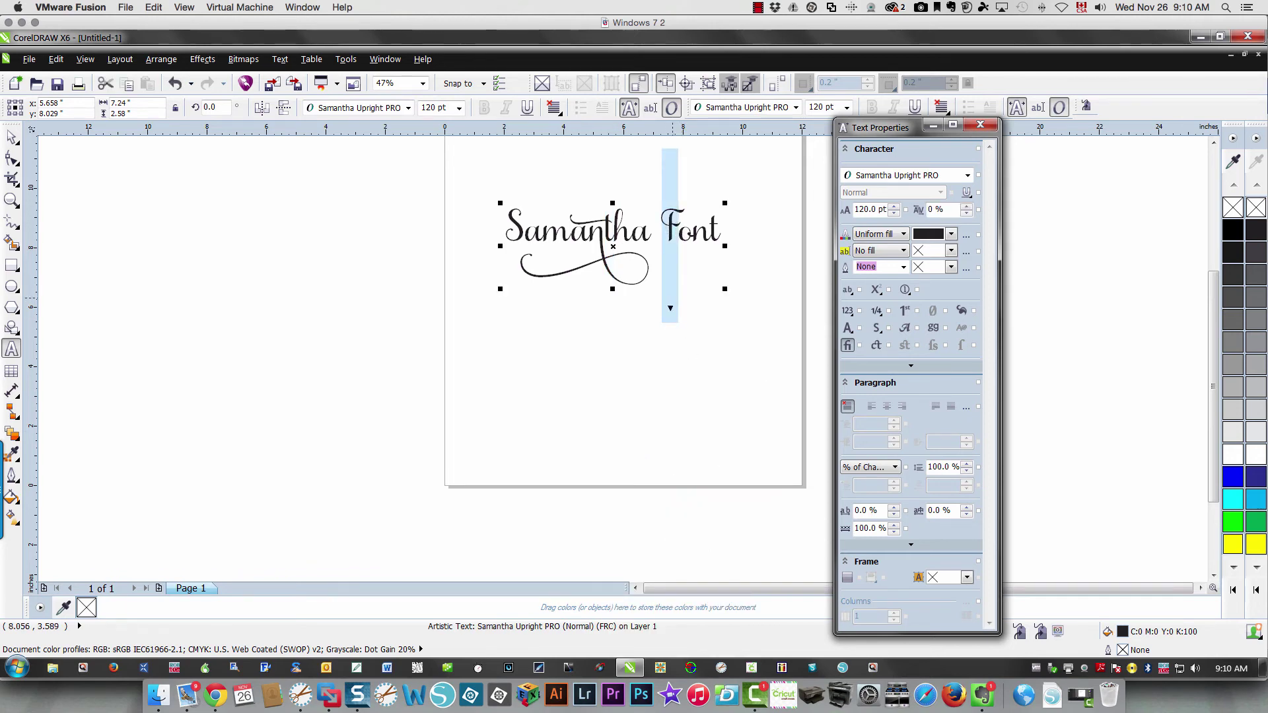
click(670, 310)
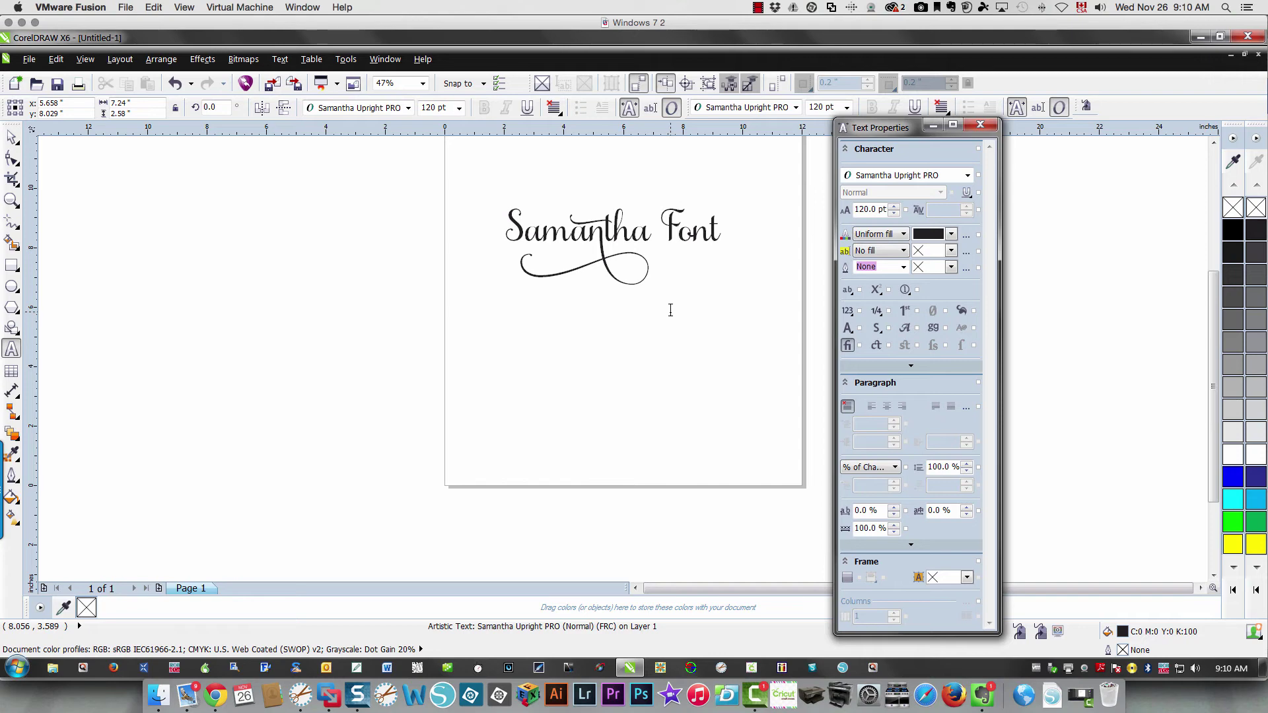
Switch the F of Font to its Stylistic Set 3 alternate glyph
drag(677, 224, 668, 305)
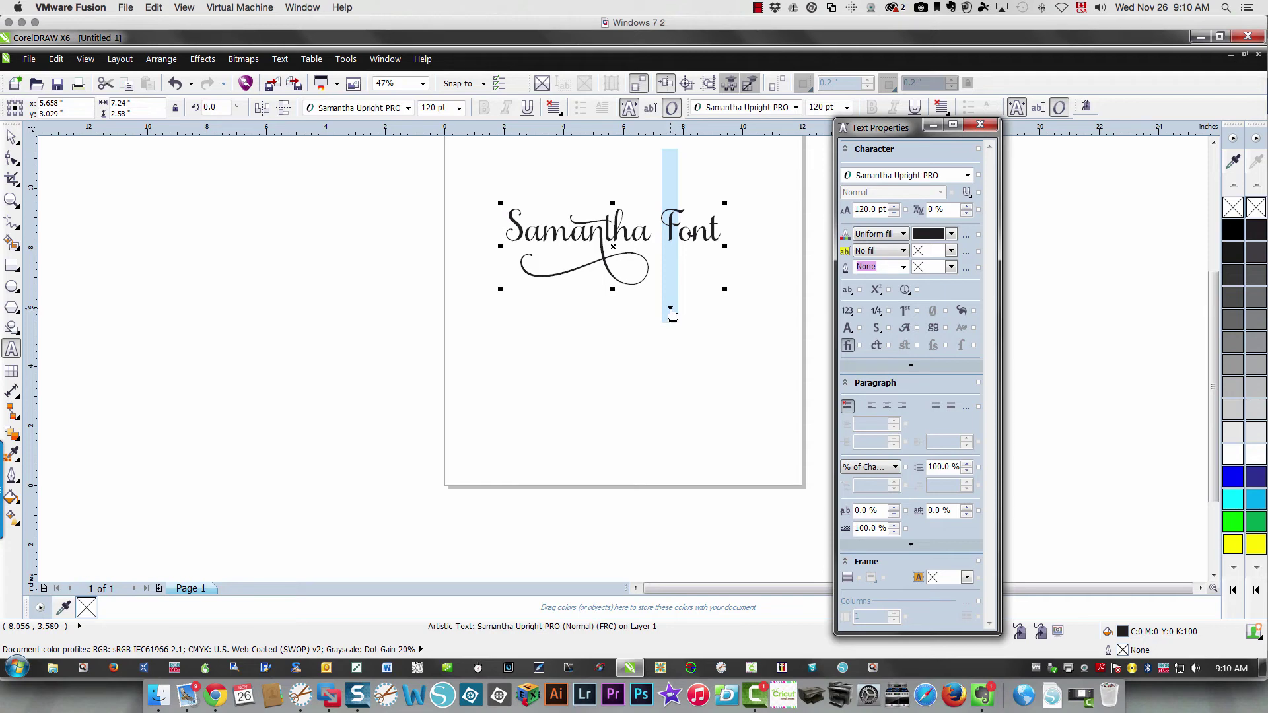
click(670, 309)
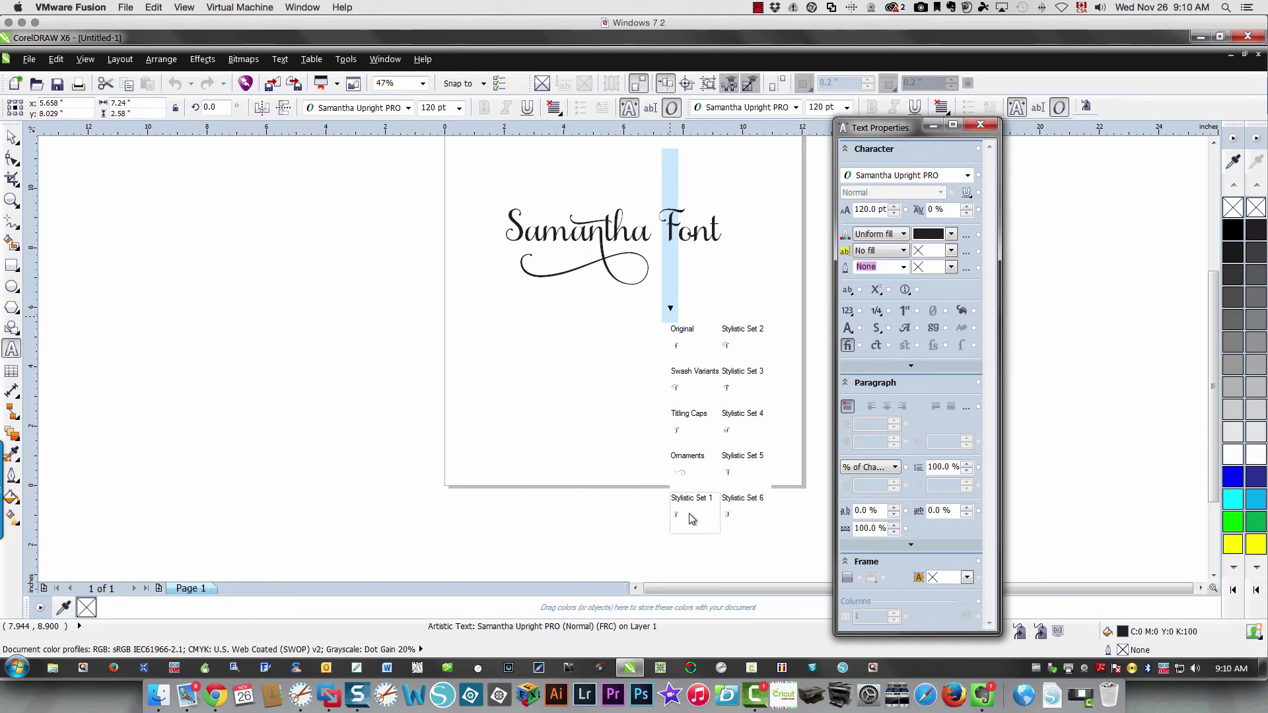
click(739, 397)
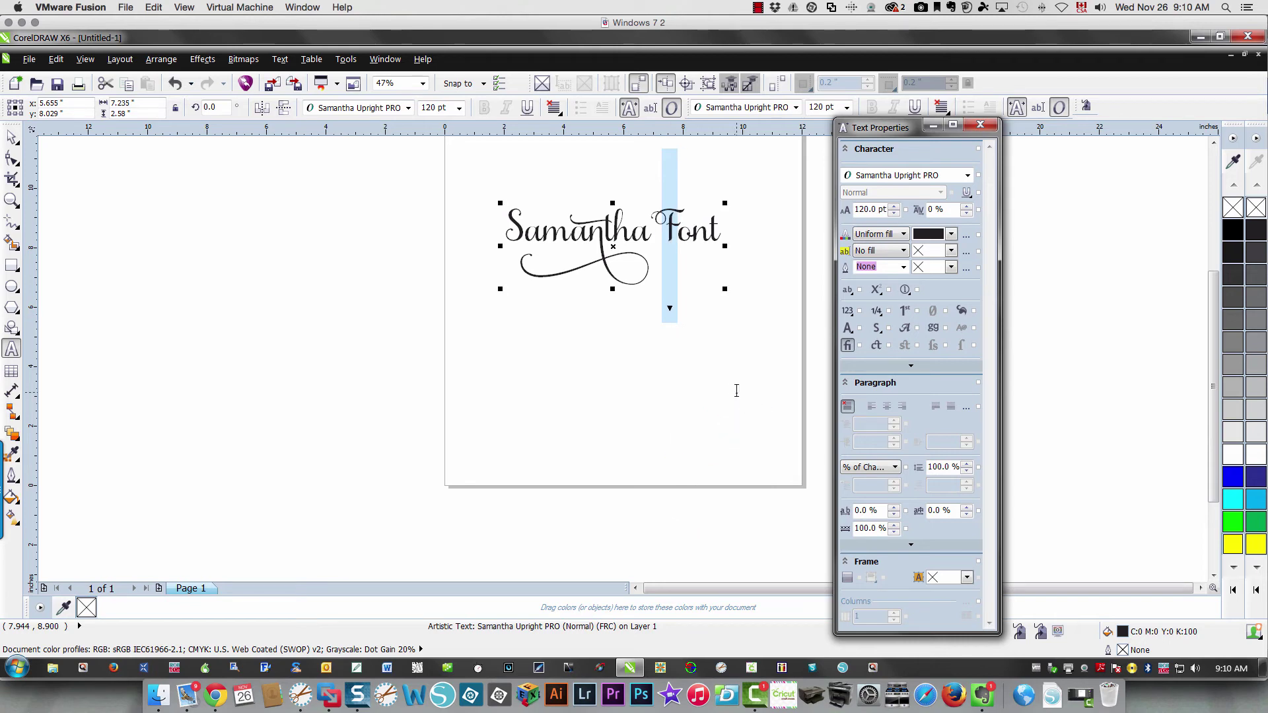
click(707, 231)
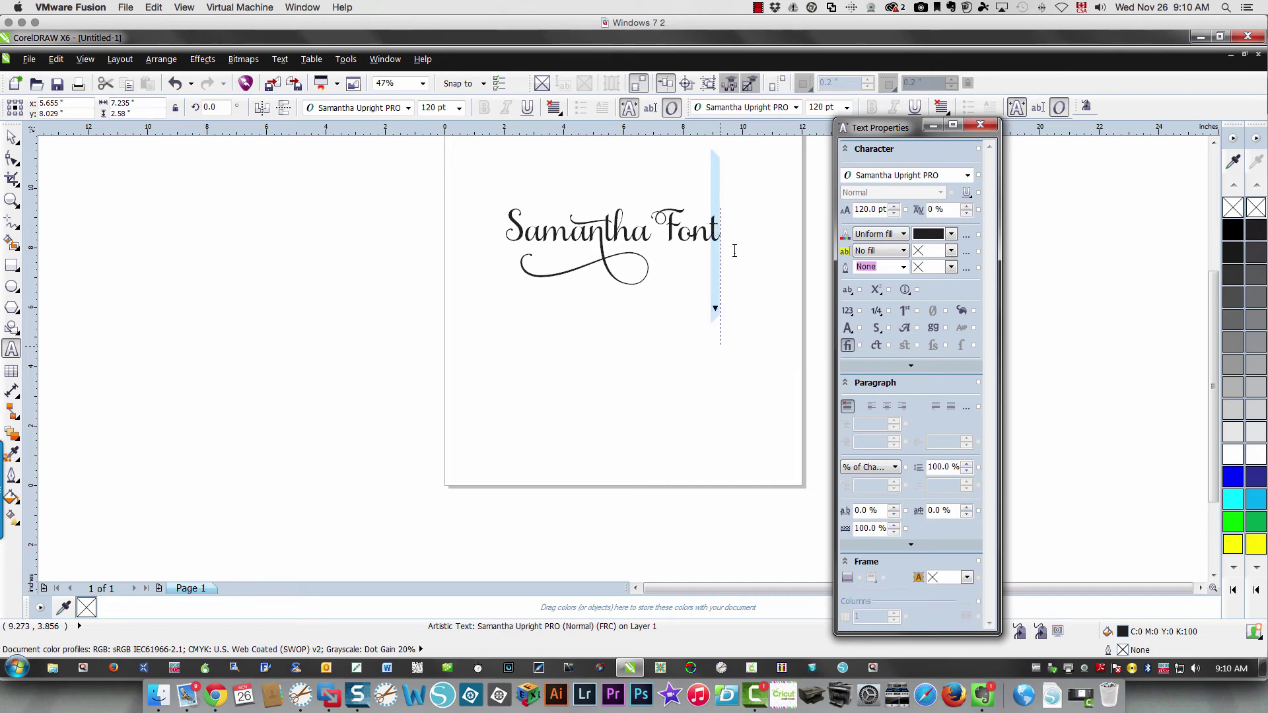
Give the final t of Font the Stylistic Set 18 swash after previewing Set 17
click(715, 309)
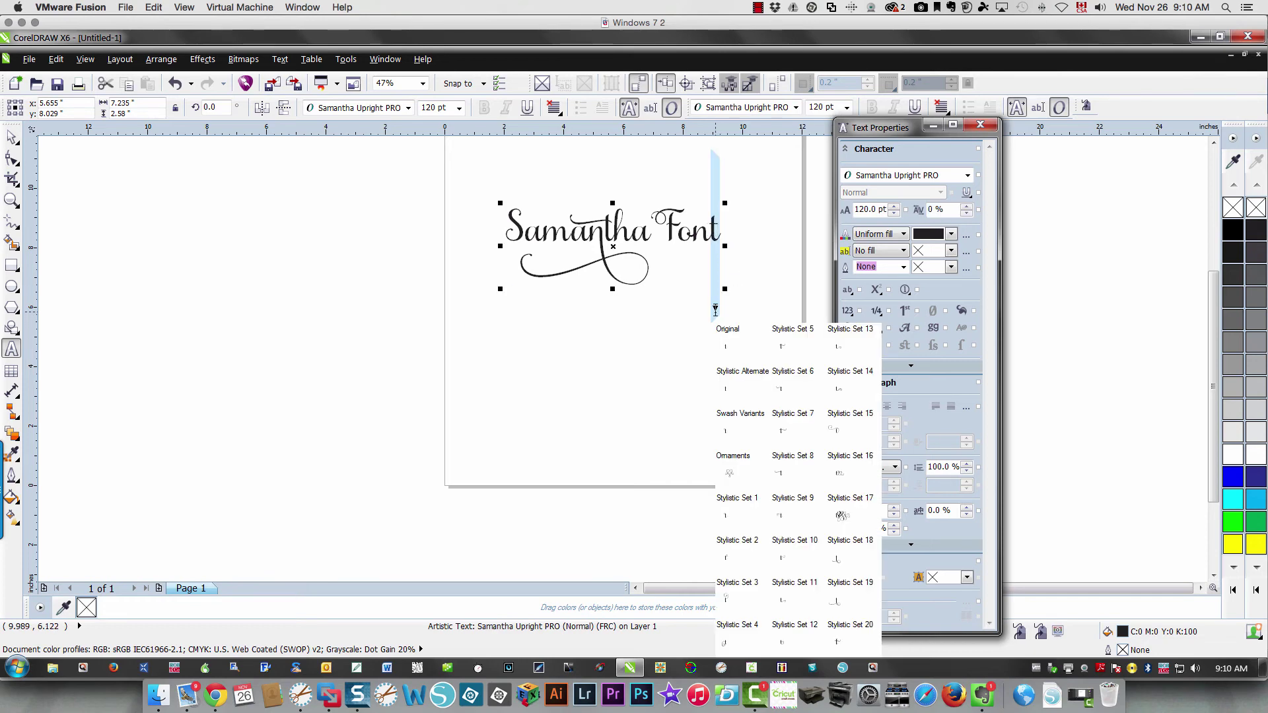
click(838, 515)
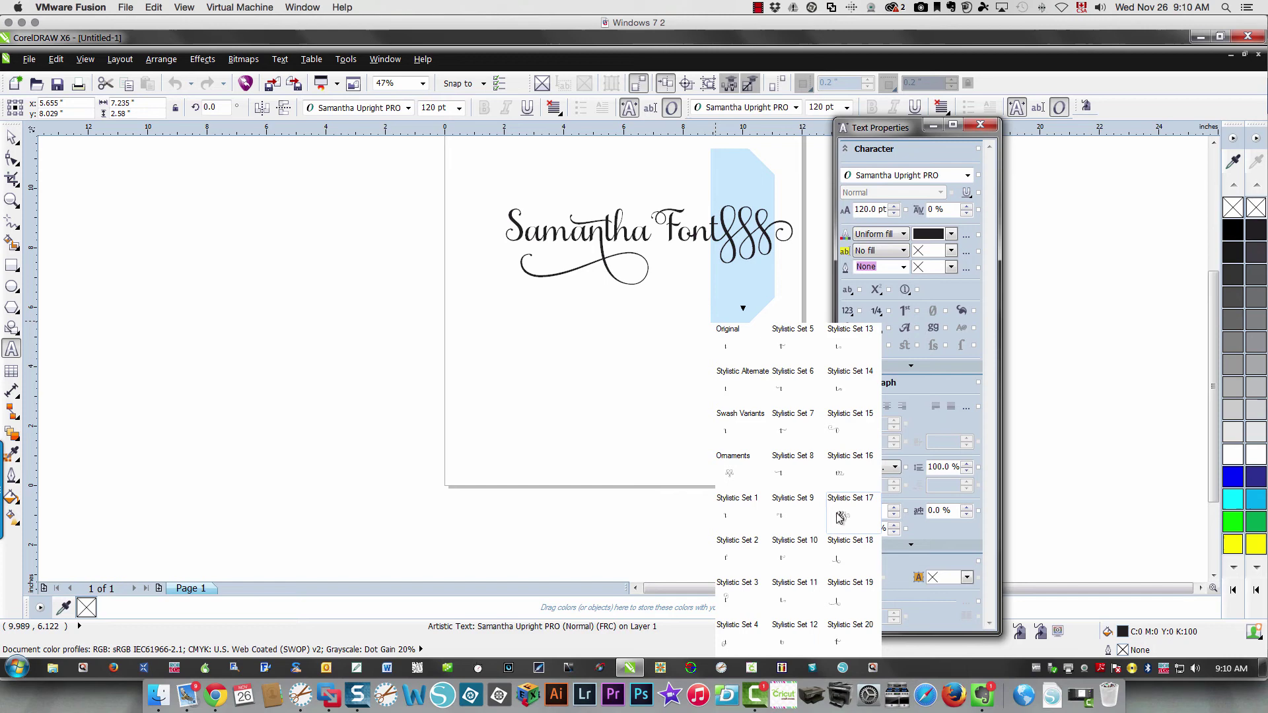
click(839, 560)
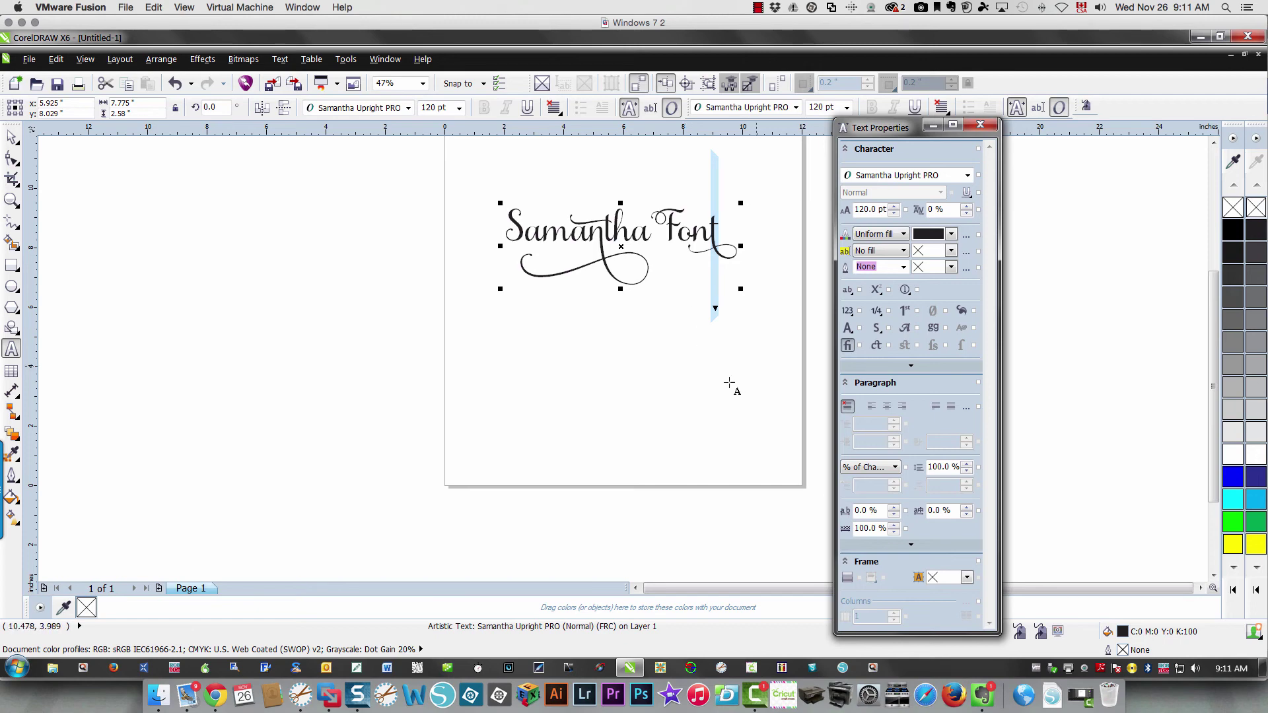
Turn on discretionary ligatures for the Samantha text, toggling them off and back on
click(876, 345)
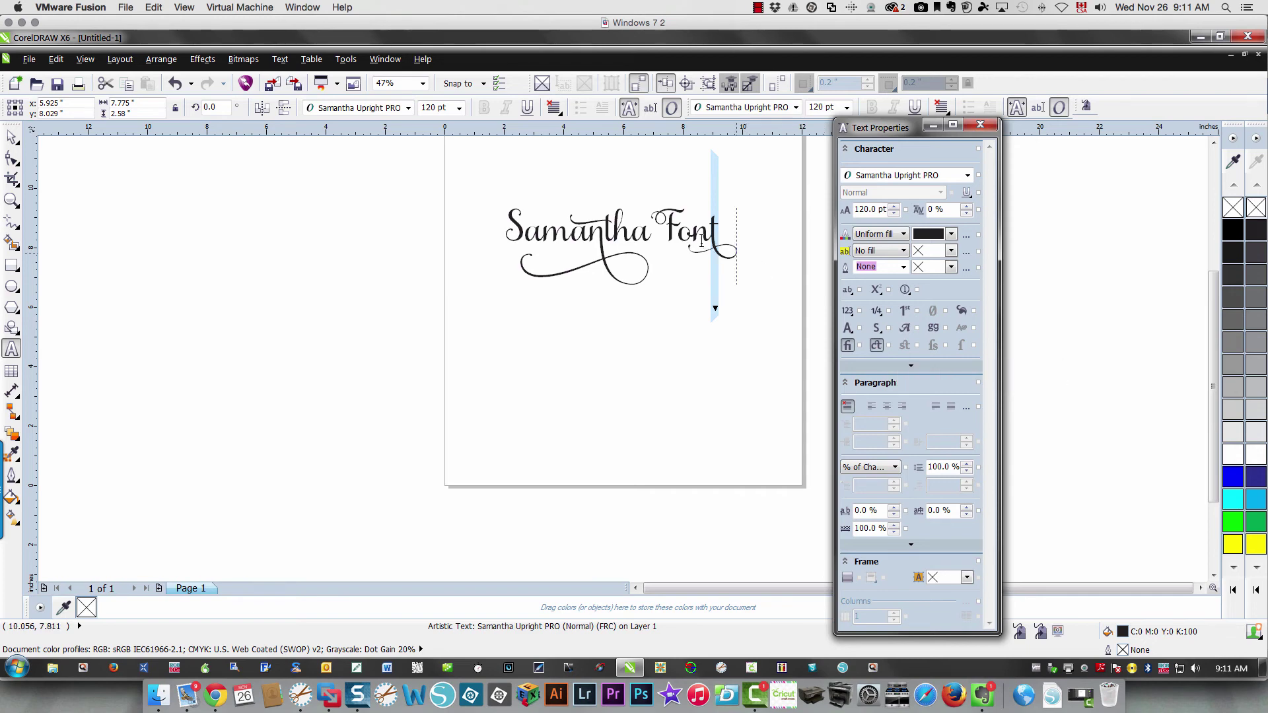
click(875, 348)
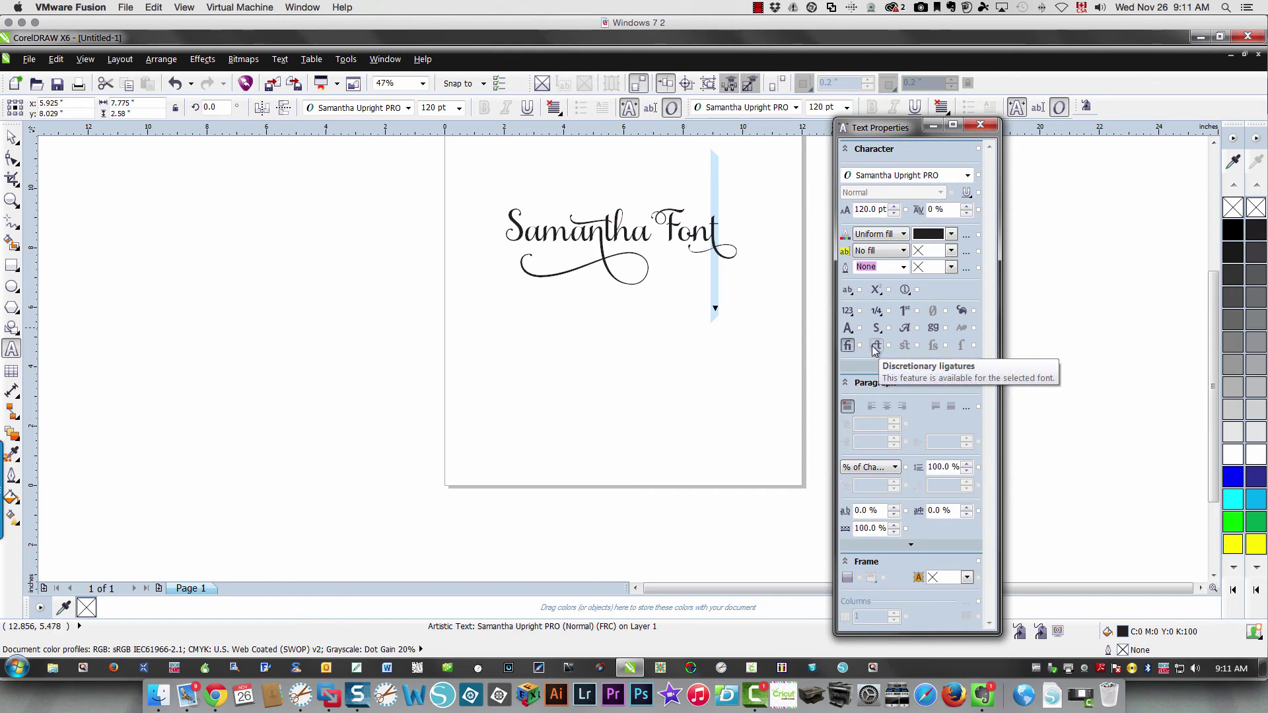
click(875, 349)
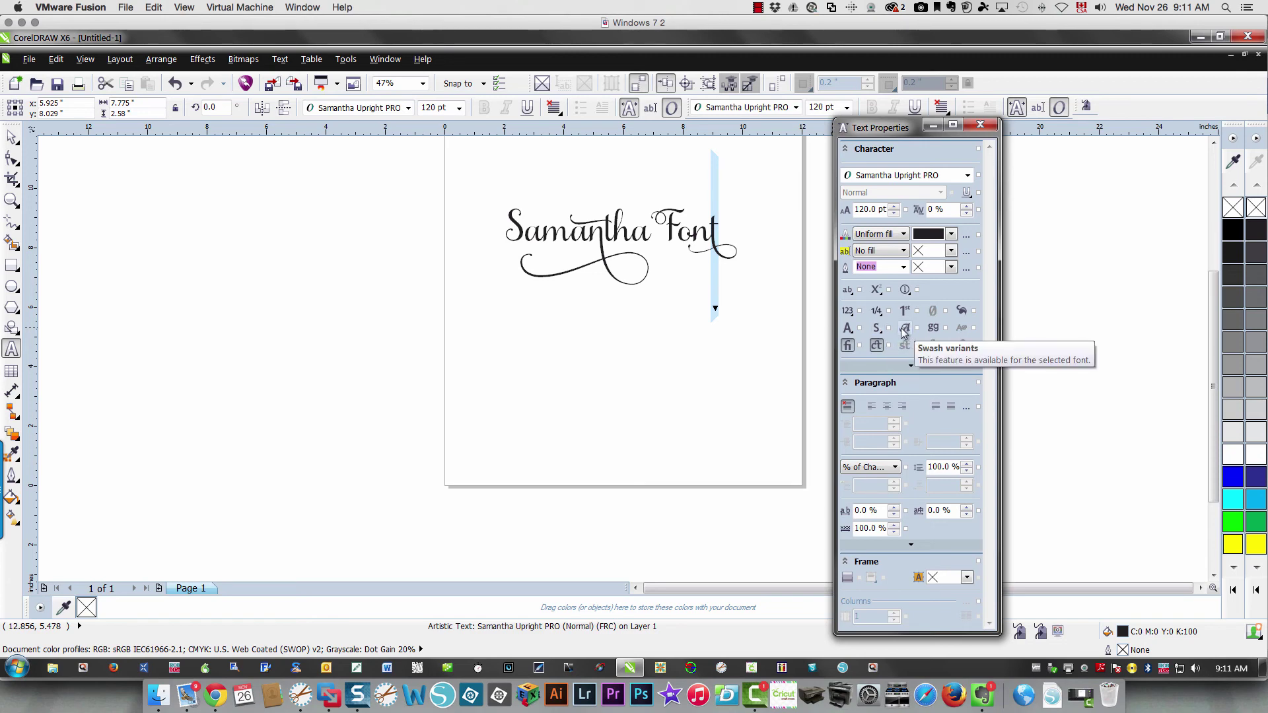
Remove the swash tail on Font, enable stylistic alternates, and preview alternates for the final t
click(907, 333)
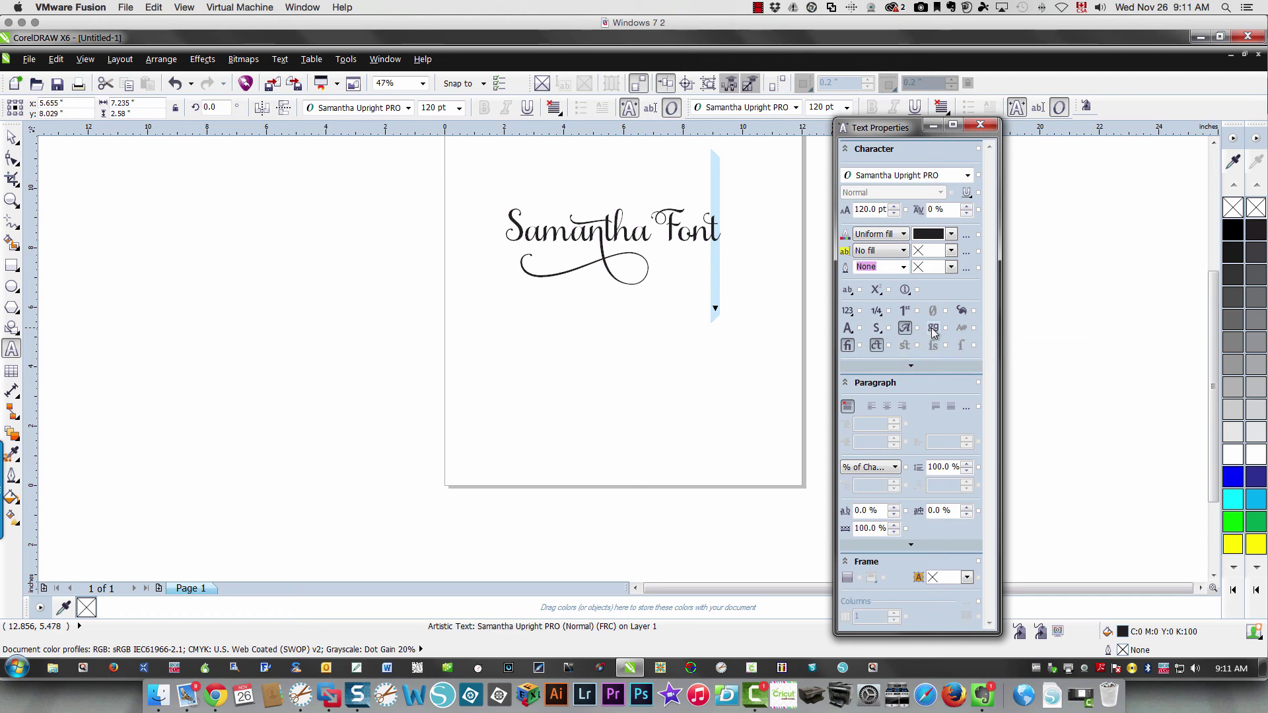
click(932, 328)
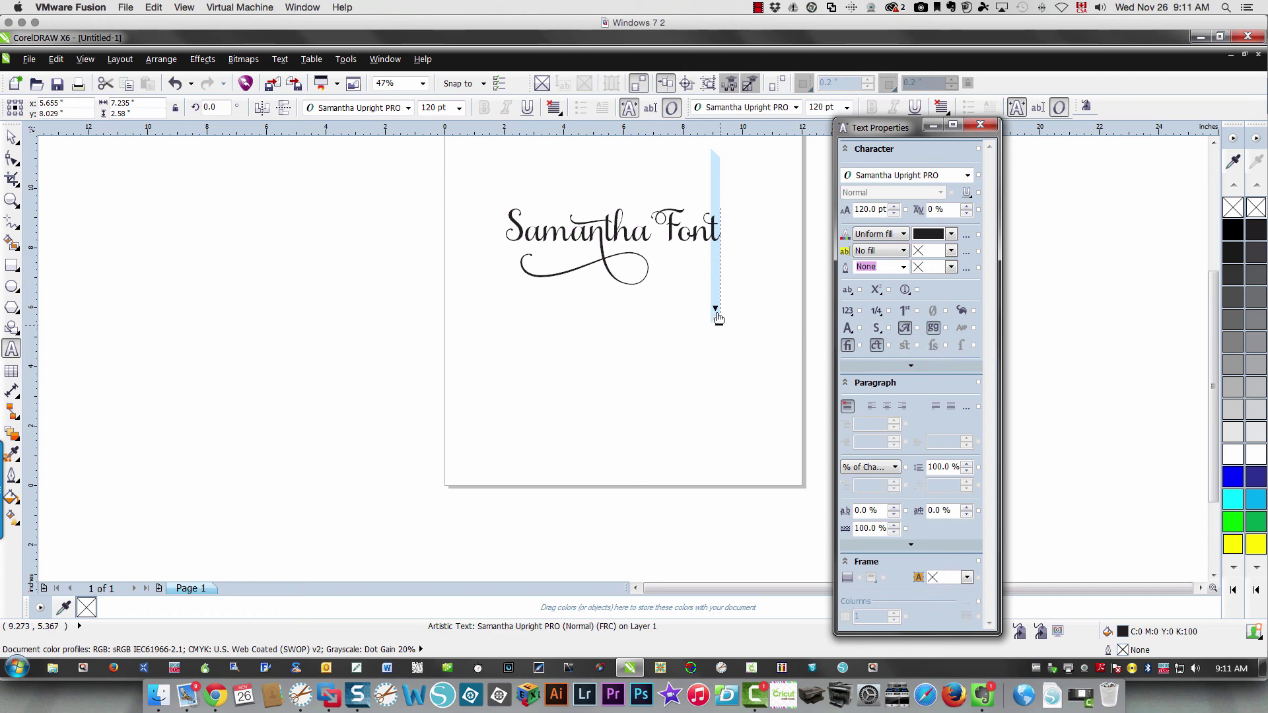
click(715, 309)
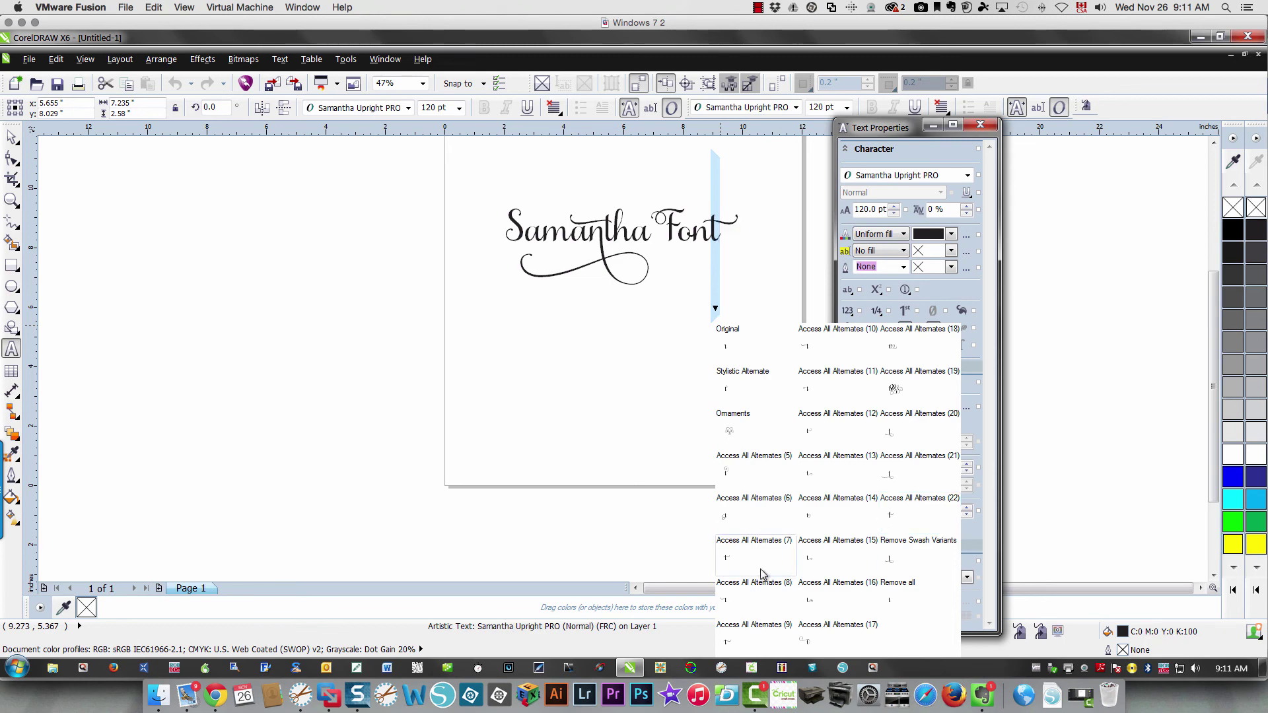
Choose a variant for Font's final t, leave fractions unchanged, and start empty Arial 24 pt text lower down
click(890, 570)
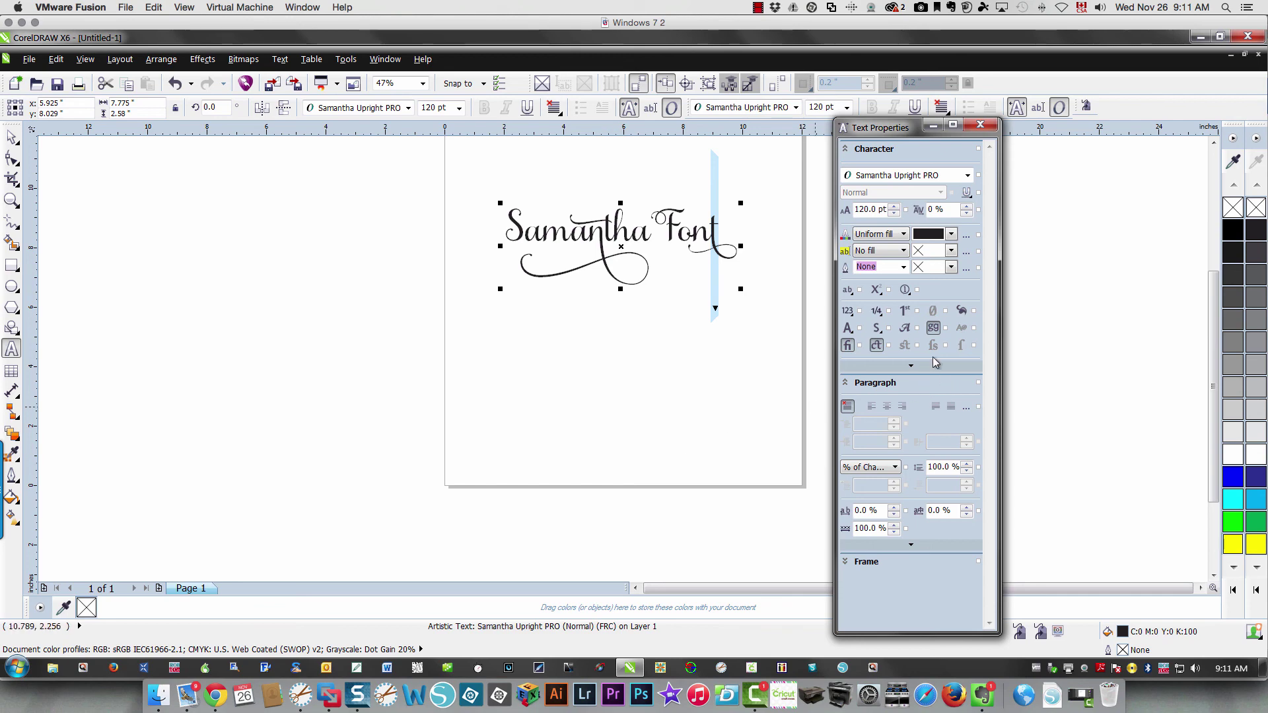
click(876, 310)
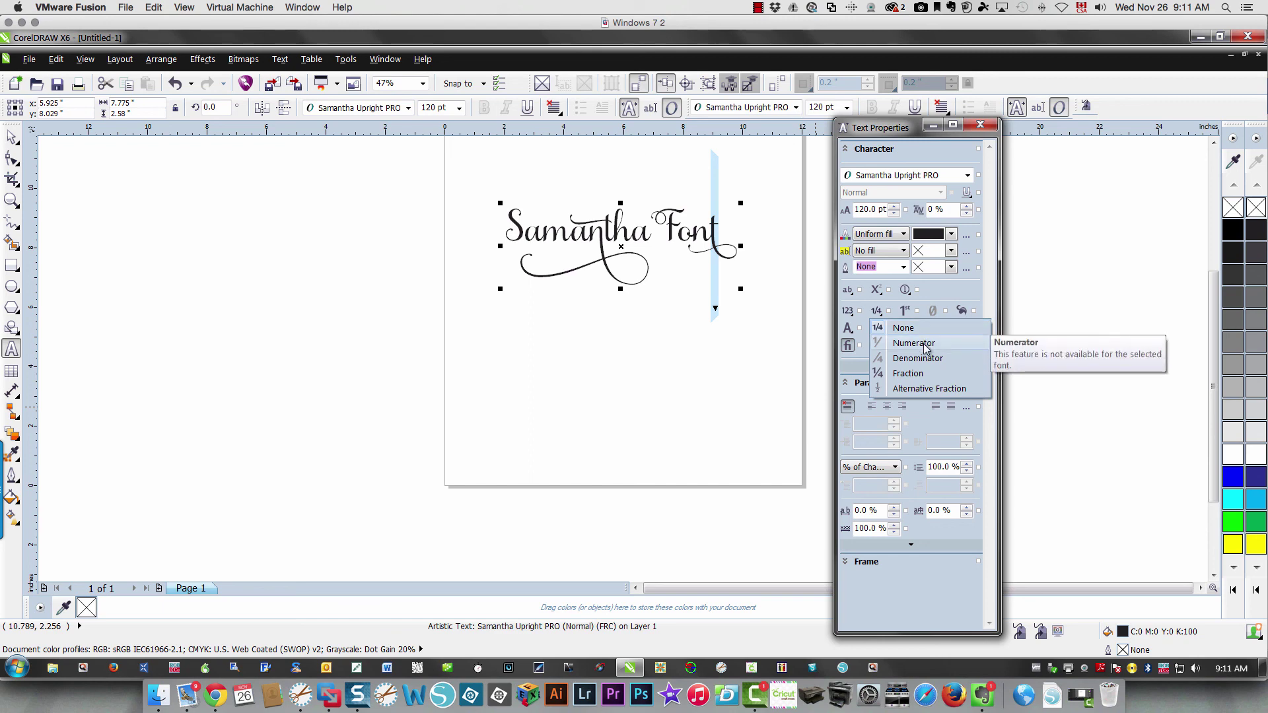
click(921, 374)
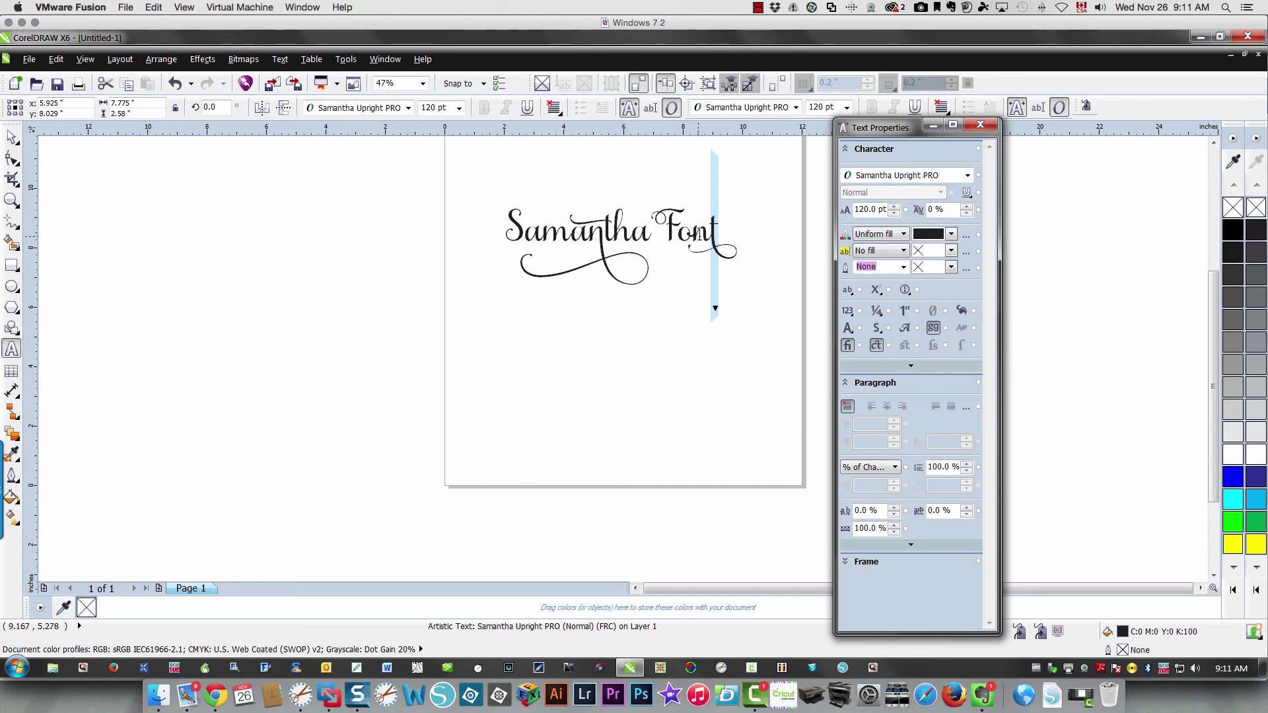
click(715, 309)
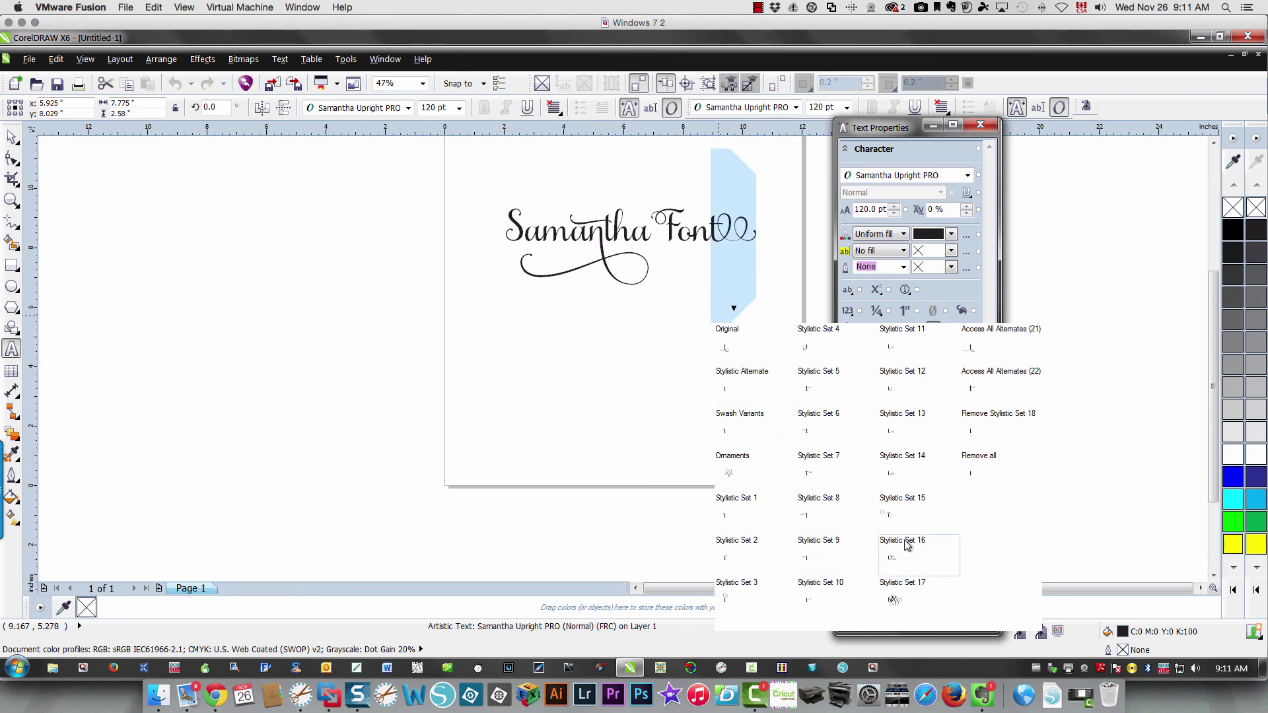
click(626, 426)
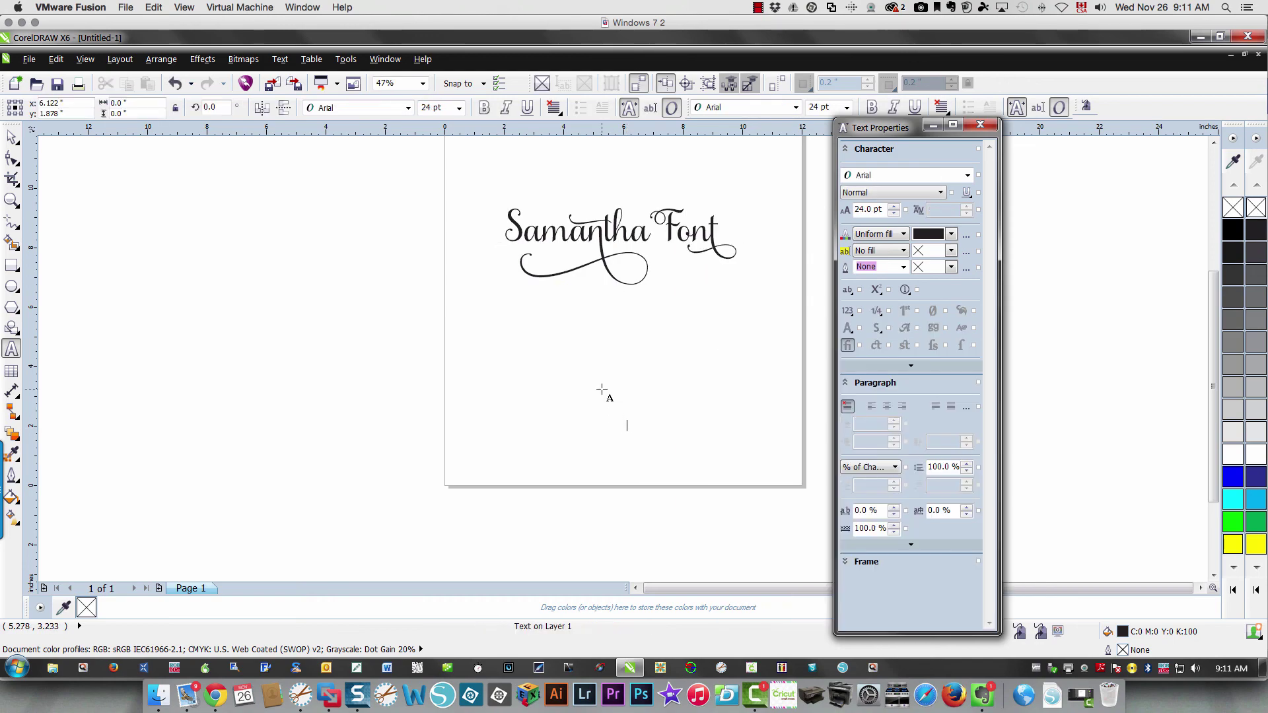